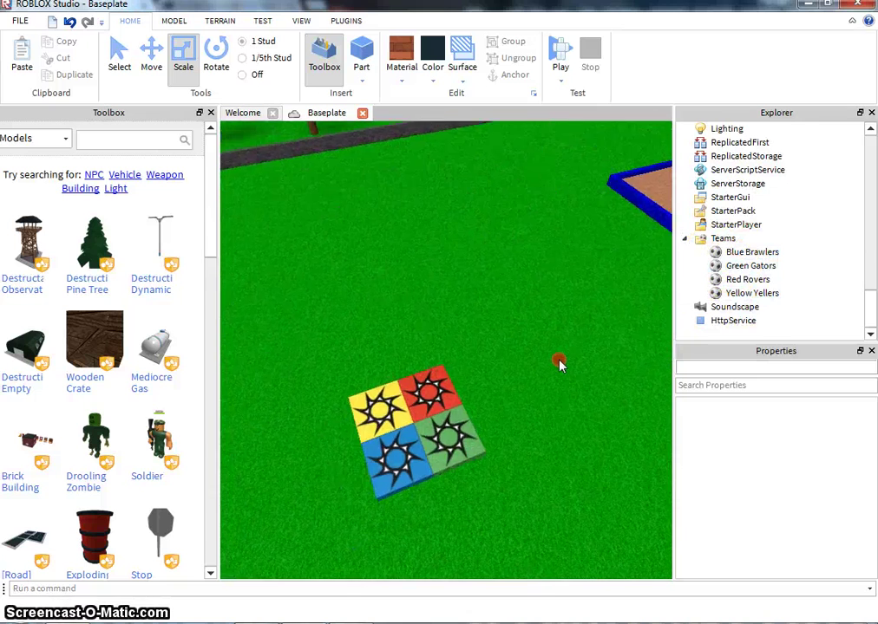
Set the yellow spawn location's BrickColor to New Yeller.
left_click(353, 383)
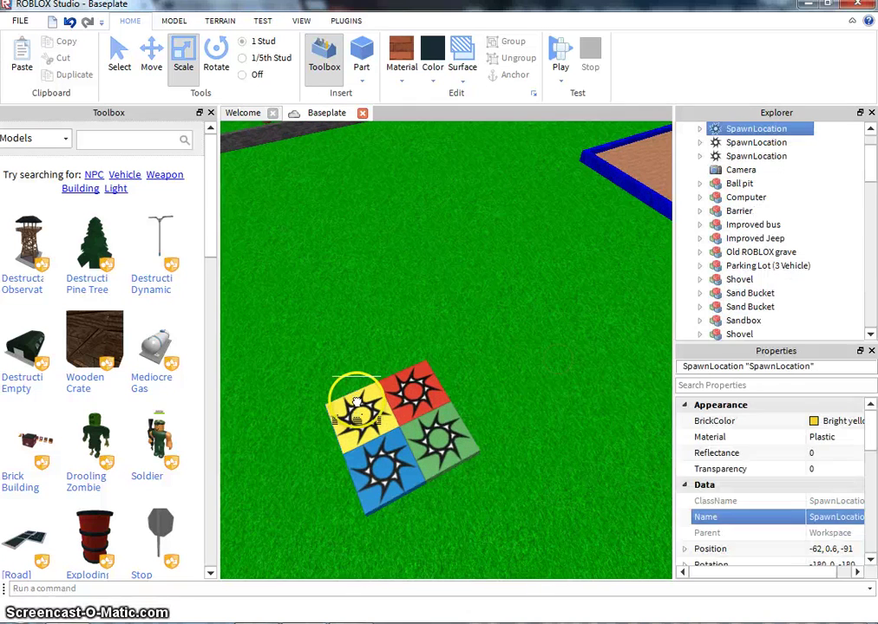
left_click(812, 423)
left_click(704, 562)
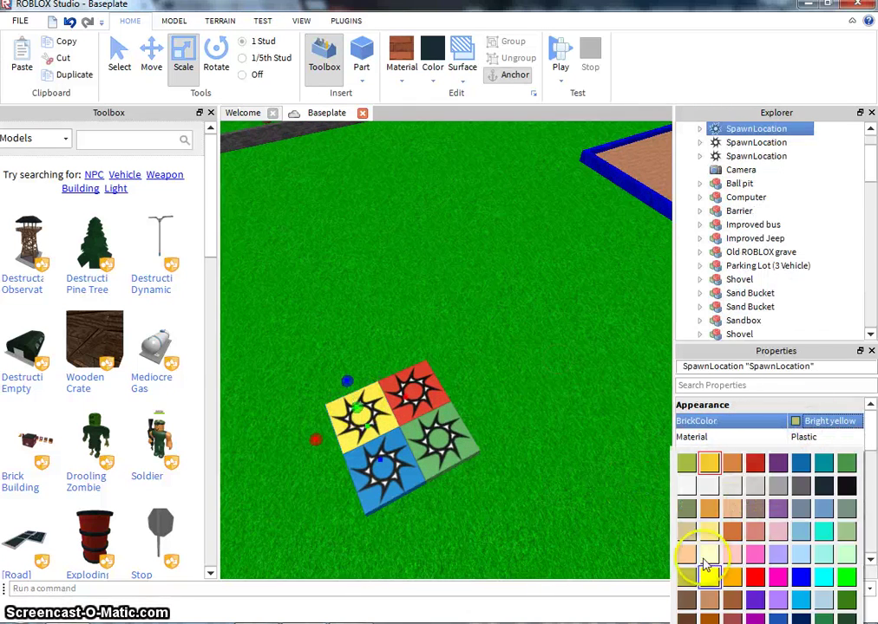
left_click(706, 579)
Change the Yellow Yellers team's TeamColor to New Yeller.
scroll(762, 227, "down", 10)
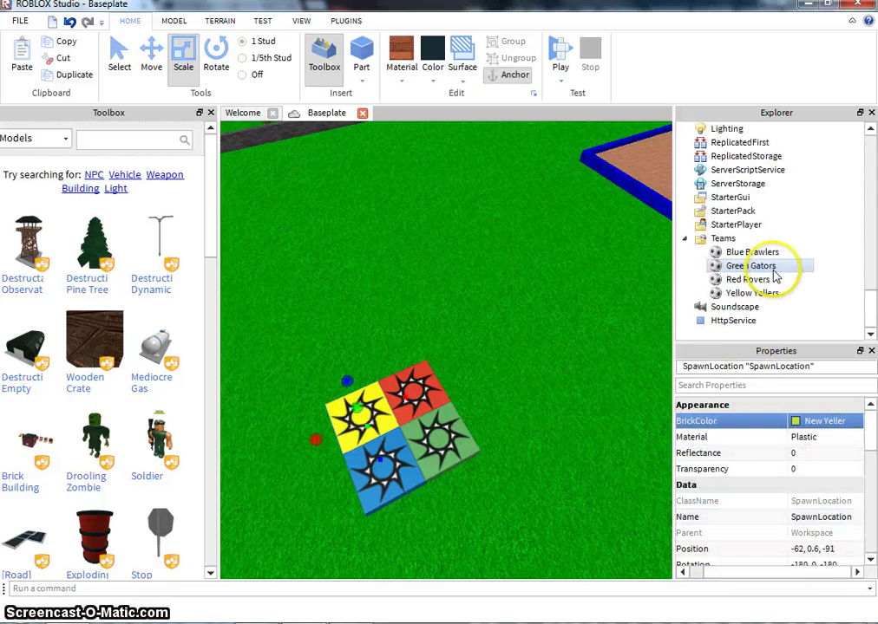
left_click(751, 293)
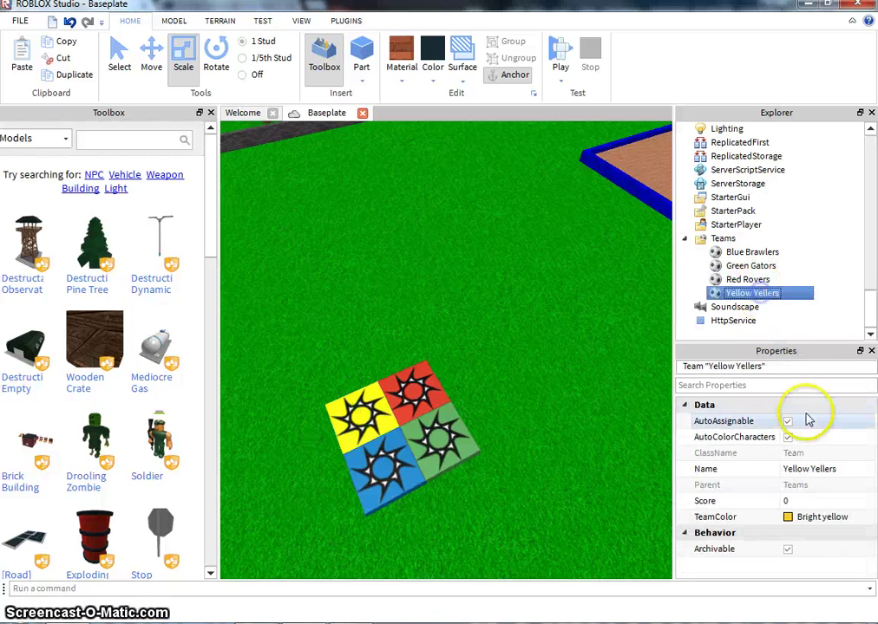
left_click(787, 518)
left_click(709, 464)
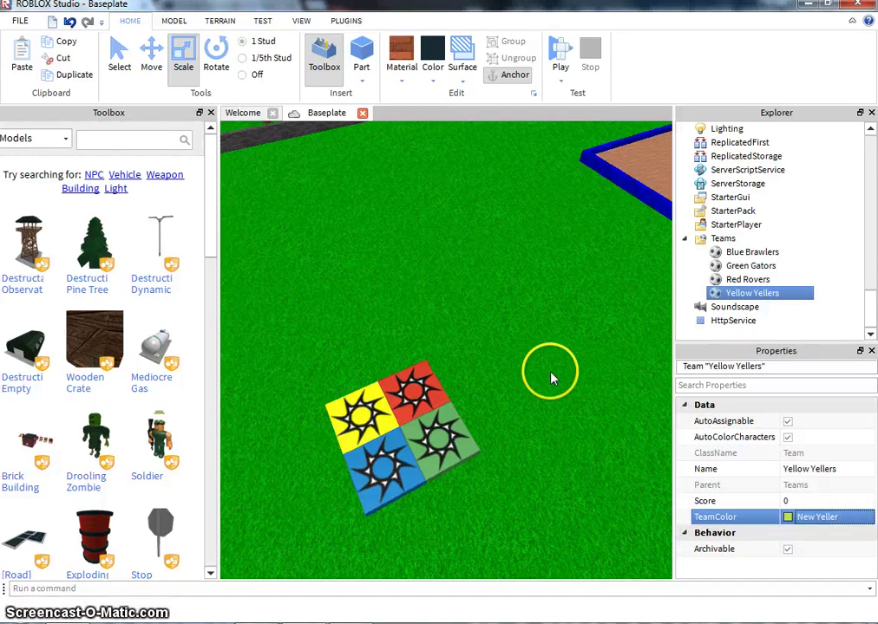
Set the yellow spawn location's TeamColor to New Yeller, then deselect it.
left_click(363, 407)
left_click(700, 129)
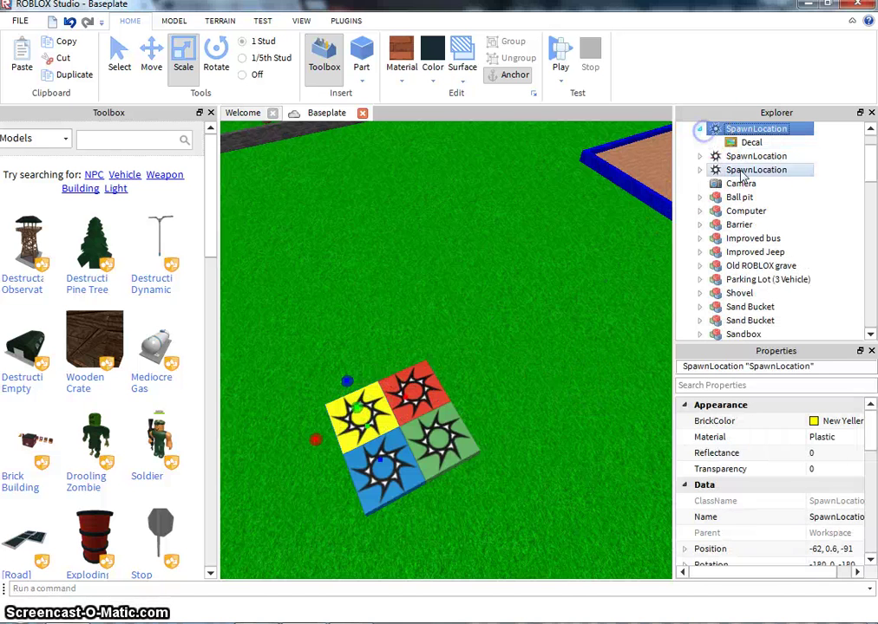
scroll(846, 468, "down", 5)
left_click(819, 500)
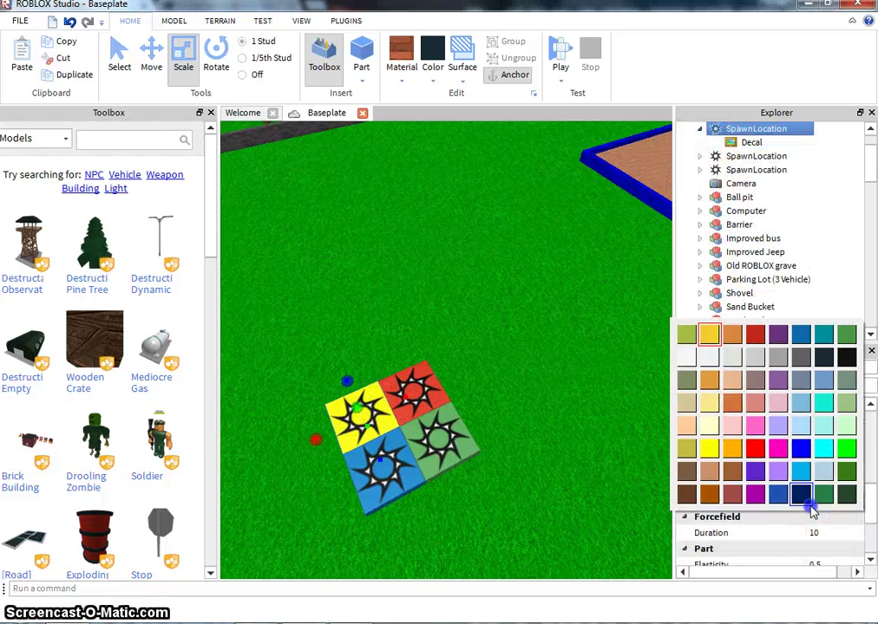
left_click(711, 449)
left_click(576, 372)
right_click_drag(576, 372, 536, 339)
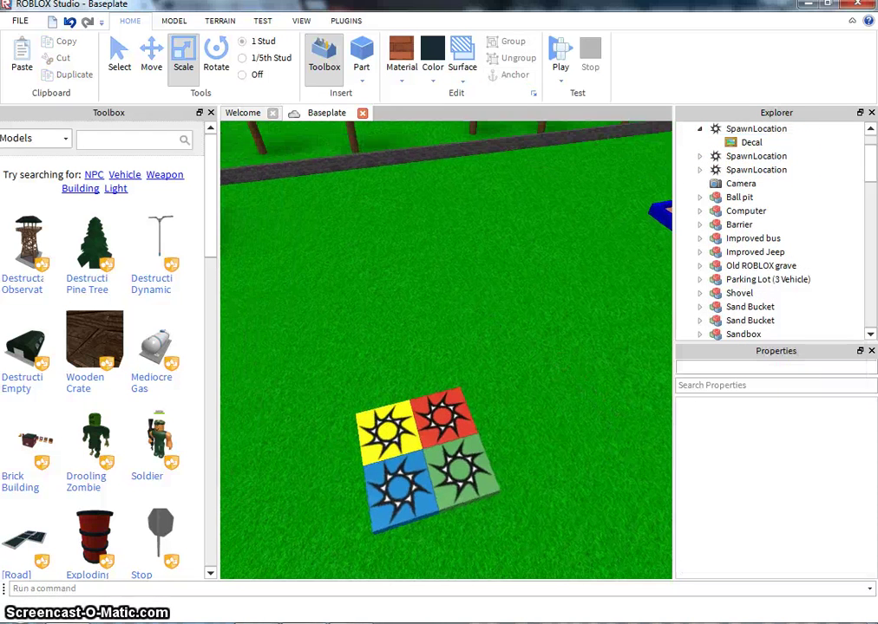
Insert a Yellow Team Spawn from the Game Stuff category of ROBLOX Sets onto the grass behind the four existing spawns.
left_click(32, 136)
left_click(26, 262)
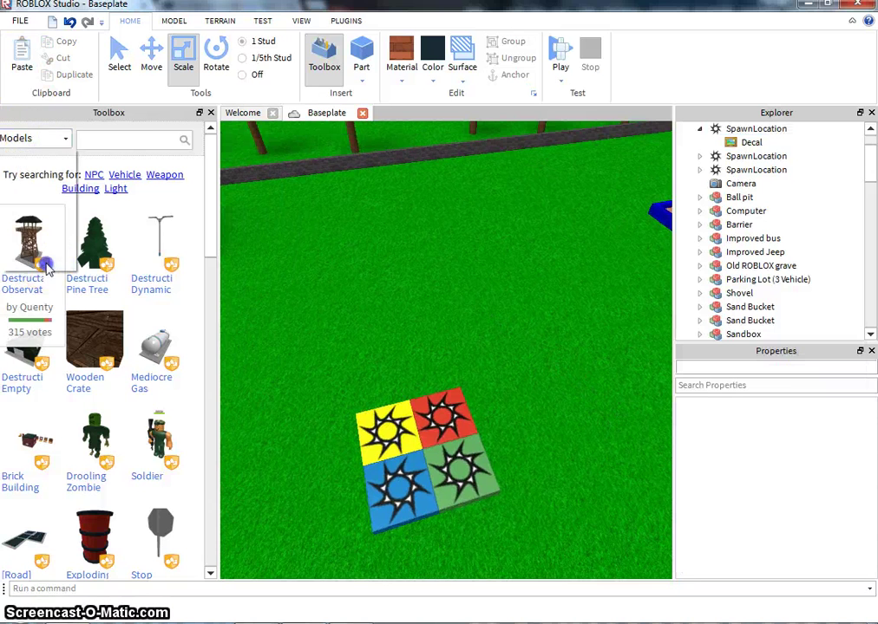
left_click(109, 134)
left_click(112, 146)
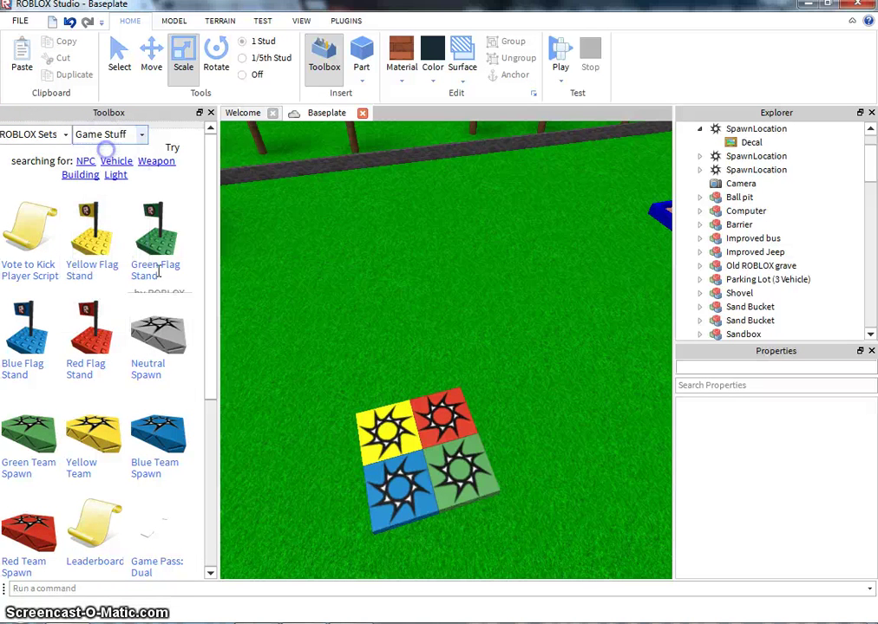
left_click(119, 345)
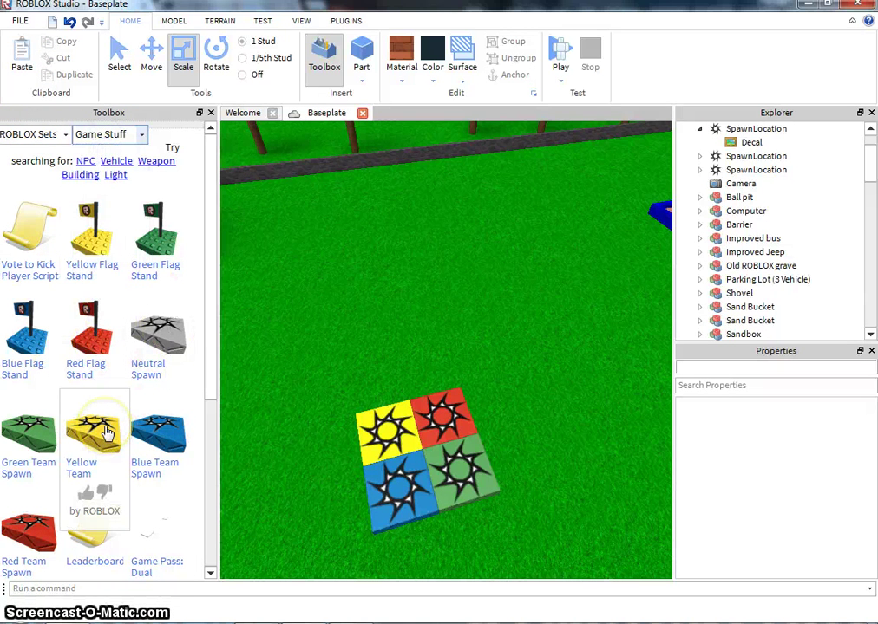
left_click_drag(104, 431, 415, 304)
left_click(482, 324)
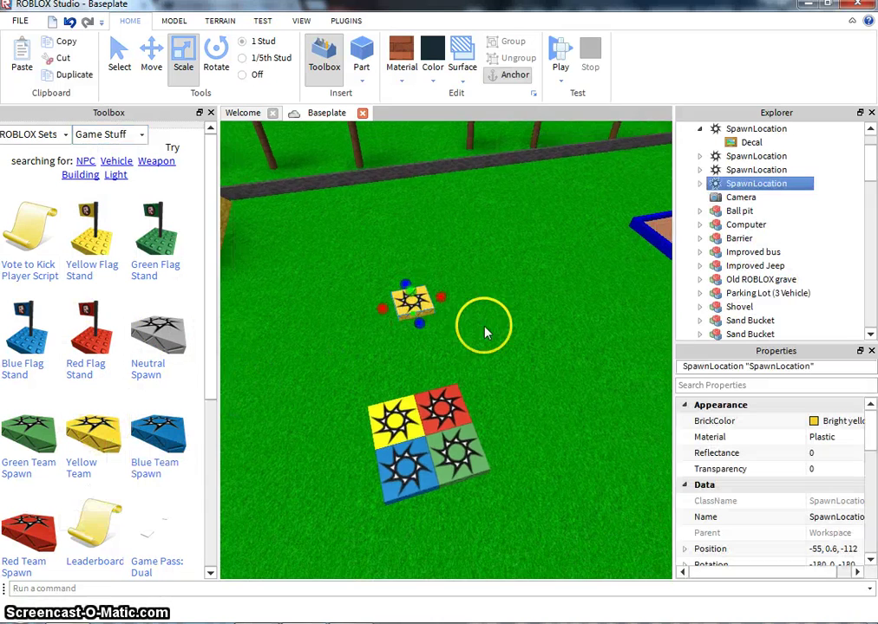
scroll(483, 330, "up", 5)
Set the newly inserted spawn's BrickColor to Bright violet.
left_click(416, 399)
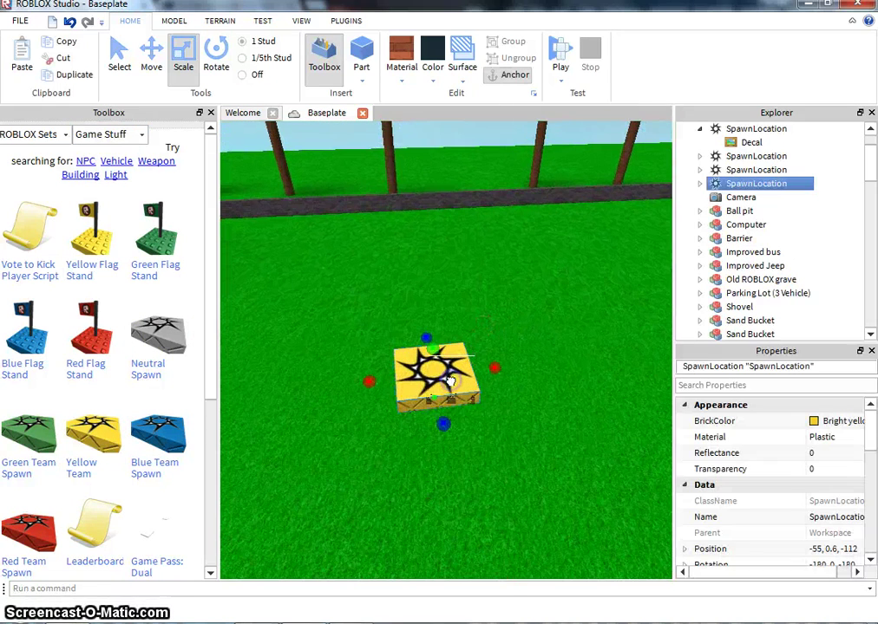
left_click_drag(734, 572, 744, 572)
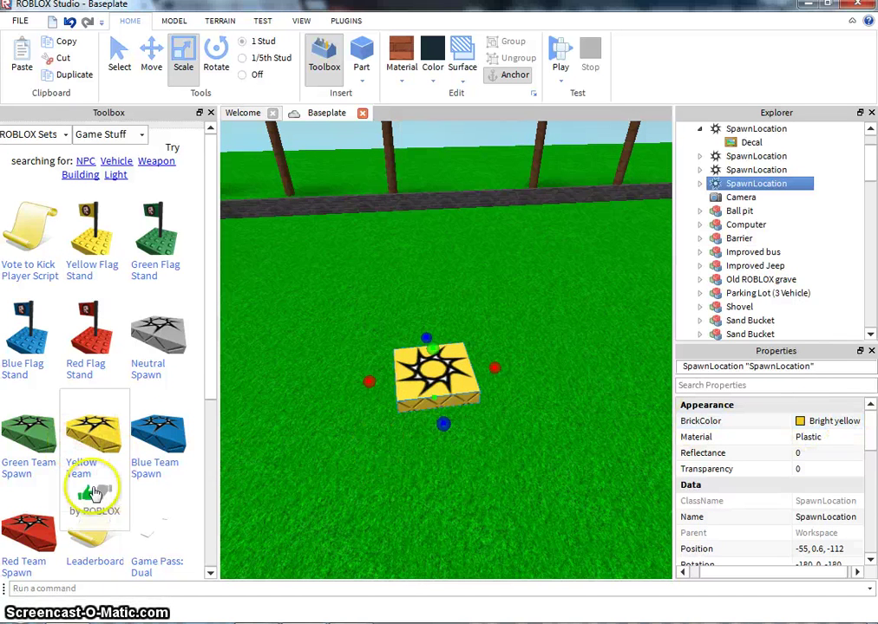
left_click(802, 420)
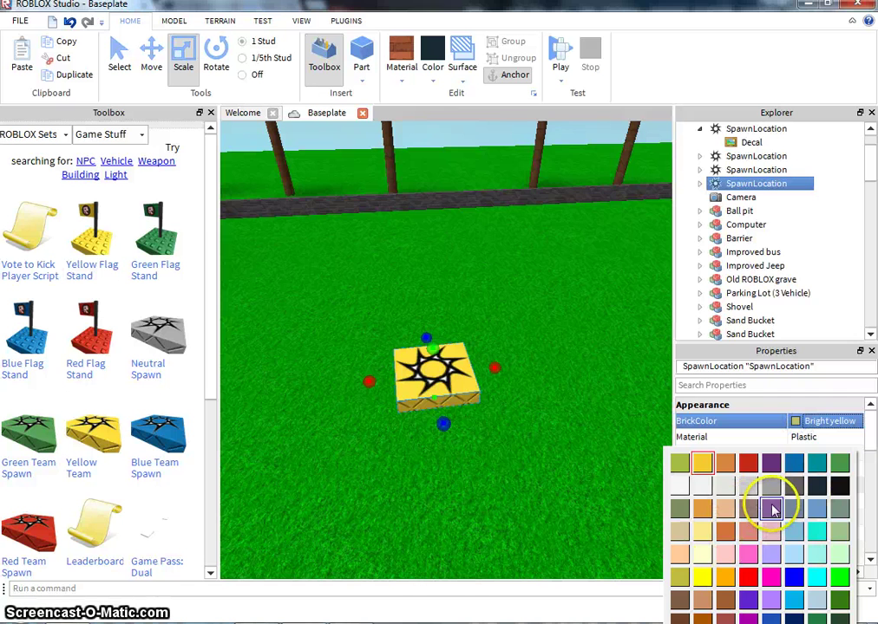
left_click(770, 464)
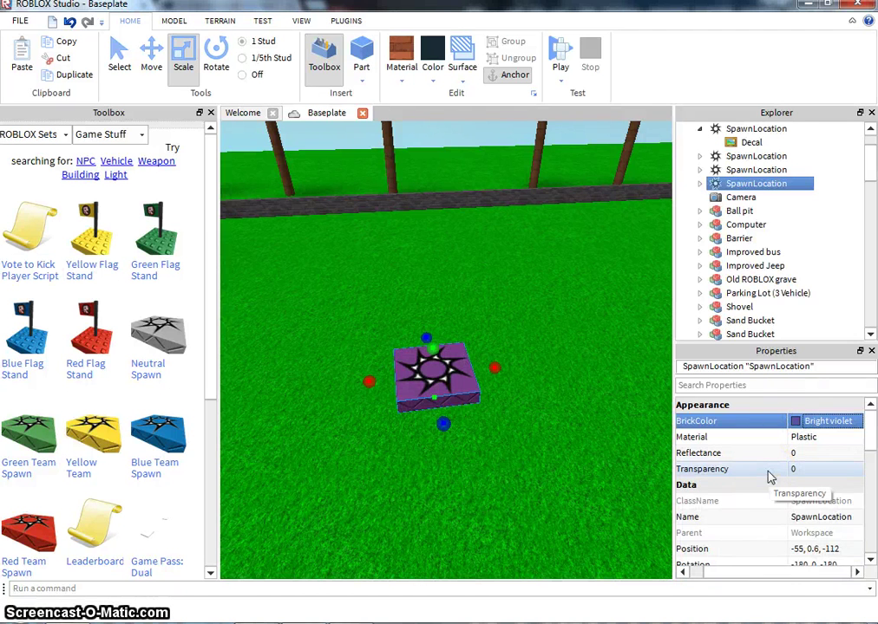
Set the violet spawn's TeamColor to Bright violet.
scroll(768, 476, "down", 8)
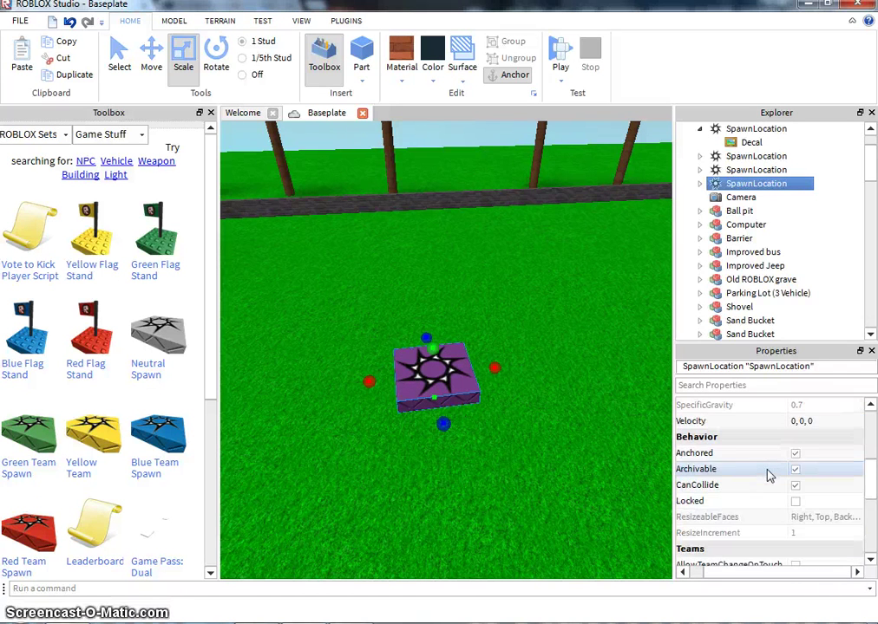
scroll(768, 476, "down", 1)
left_click(797, 461)
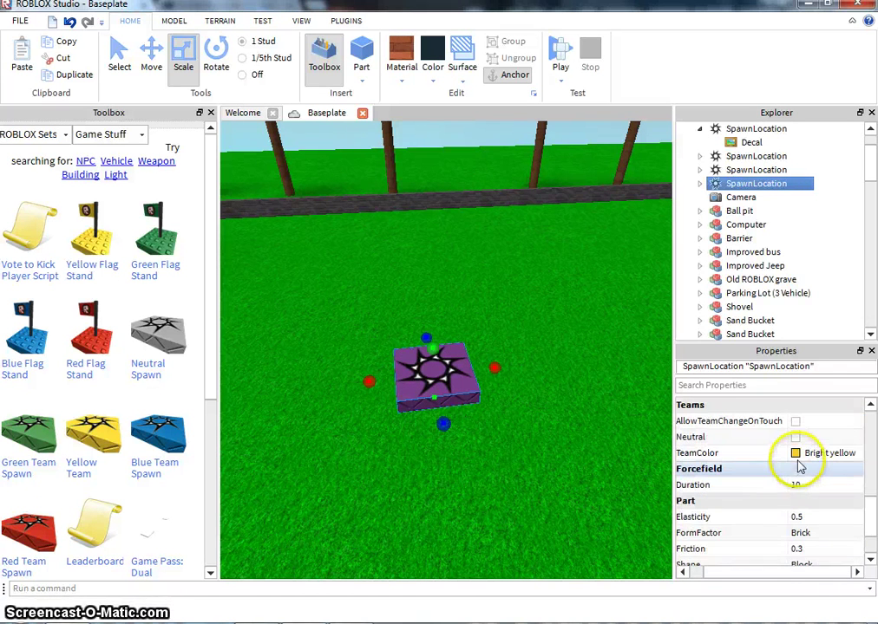
scroll(776, 468, "up", 1)
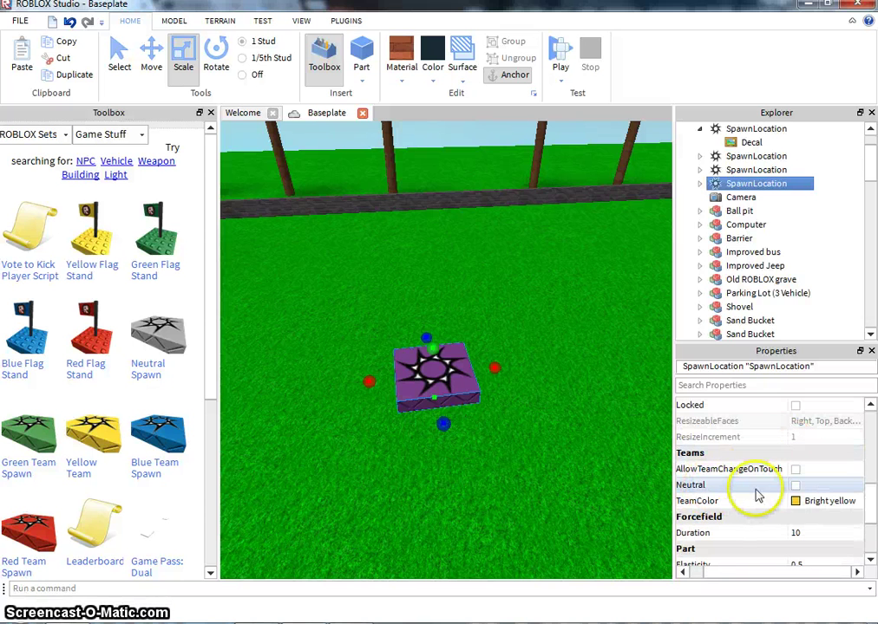
left_click(792, 502)
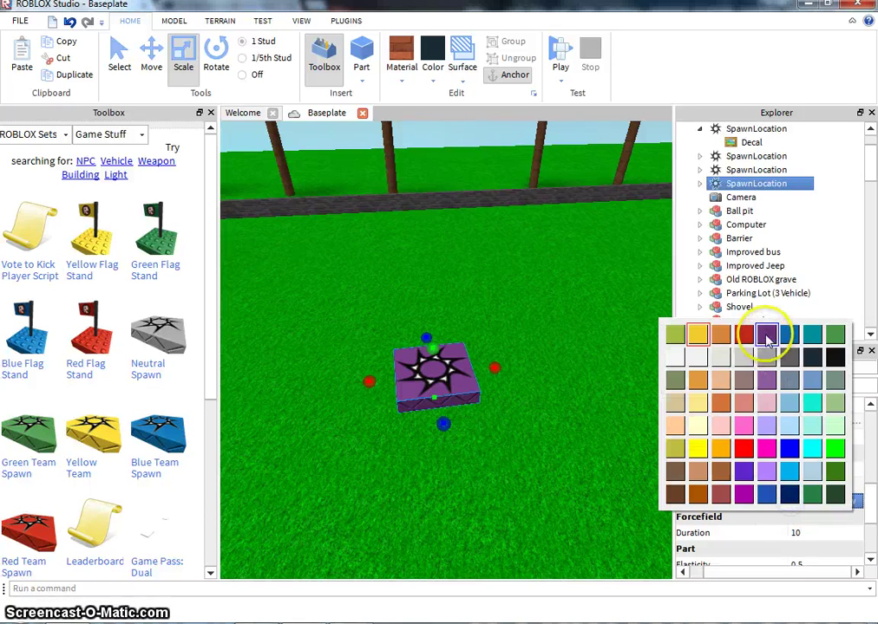
left_click(764, 333)
Set the Bright yellow Team's TeamColor to Bright violet and rename the team Purple Team.
scroll(719, 217, "down", 10)
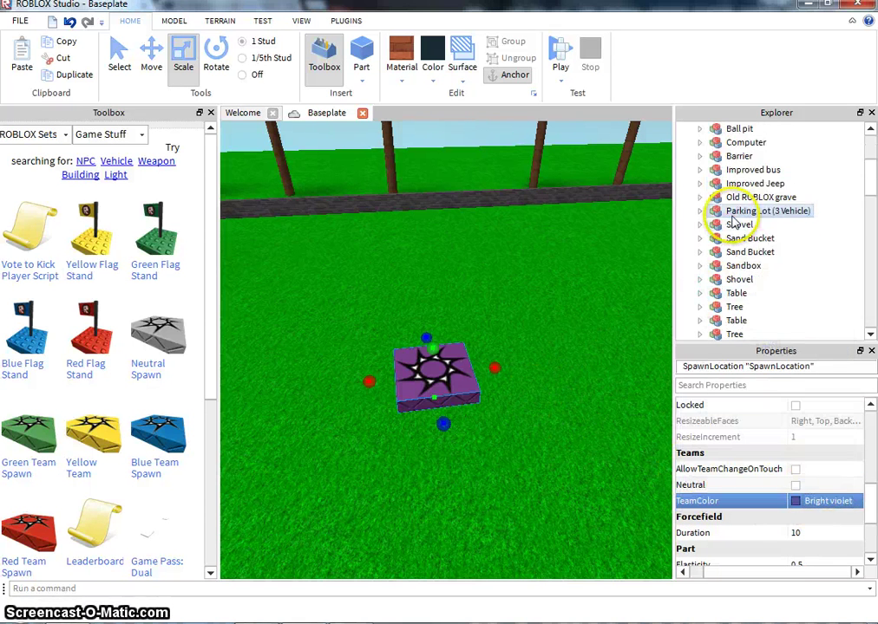
scroll(735, 223, "down", 5)
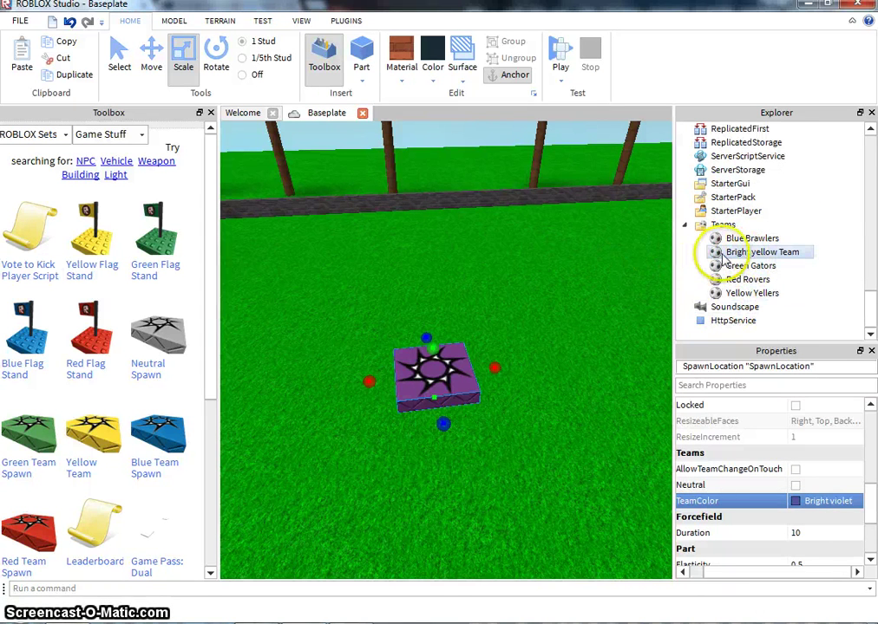
left_click(723, 253)
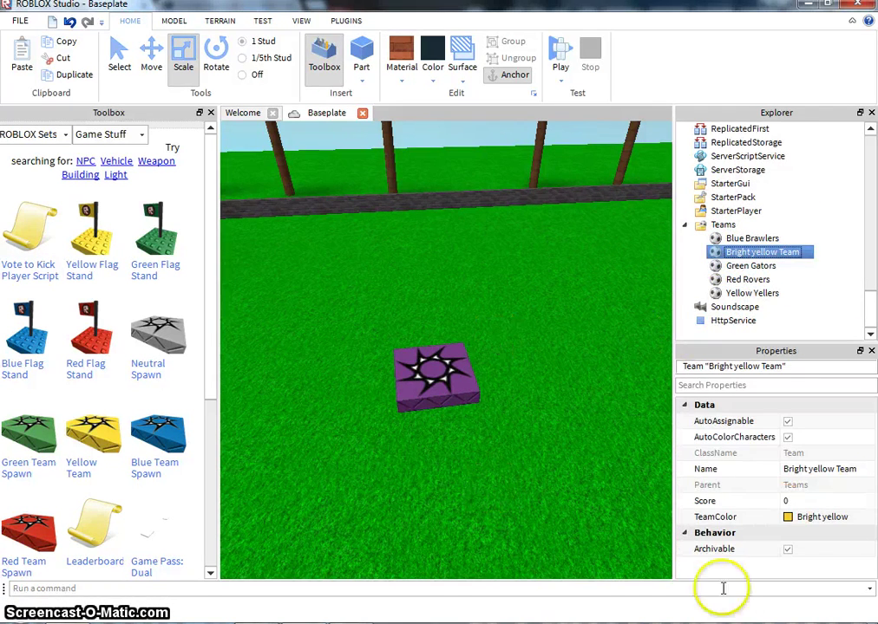
left_click(791, 518)
left_click(781, 357)
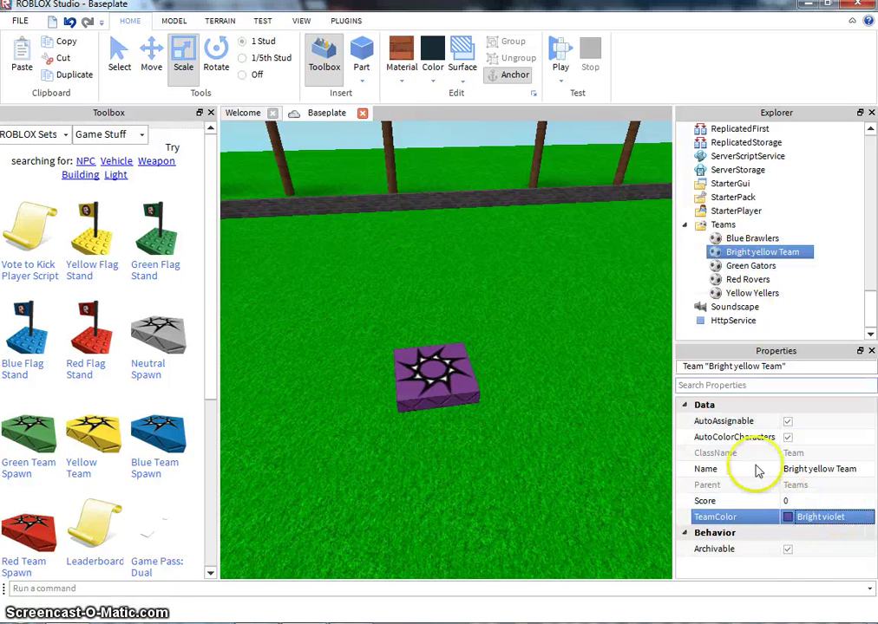
left_click(801, 474)
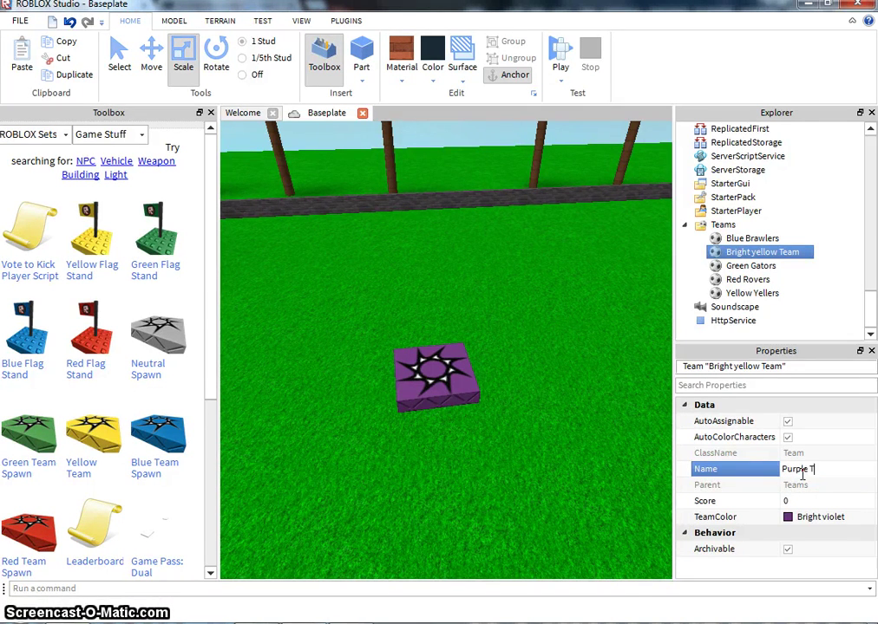
key("Return")
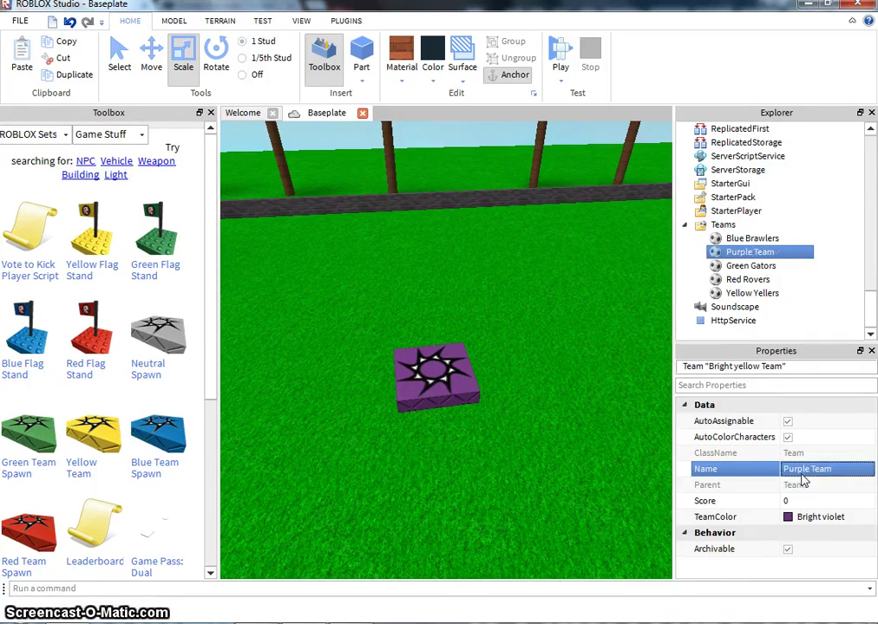
Move the purple spawn against the red spawn's outer edge, in line with the red and yellow spawns, and deselect it.
left_click_drag(464, 373, 457, 412)
right_click_drag(455, 407, 456, 412)
left_click_drag(456, 412, 459, 416)
right_click_drag(456, 412, 459, 416)
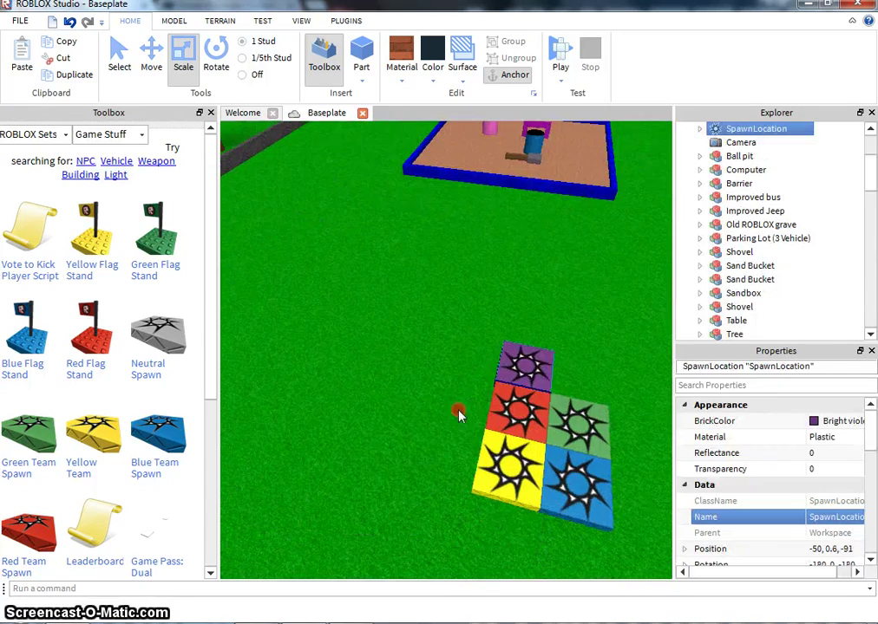
mouse_move(459, 415)
left_mouse_down()
mouse_move(412, 408)
mouse_move(456, 407)
left_mouse_up()
left_click(444, 319)
Start a play test of the place and walk the character from the blue spawn to the grass beside the purple spawn.
right_click_drag(444, 320, 487, 369)
key("w")
key("s")
key("w")
right_click_drag(440, 287, 443, 272)
right_click_drag(509, 463, 509, 462)
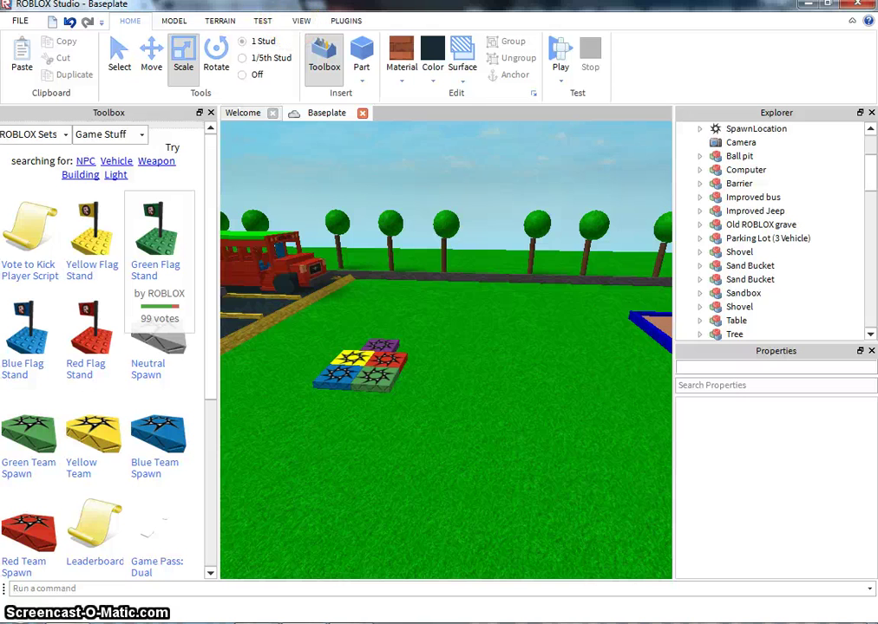
left_click(269, 21)
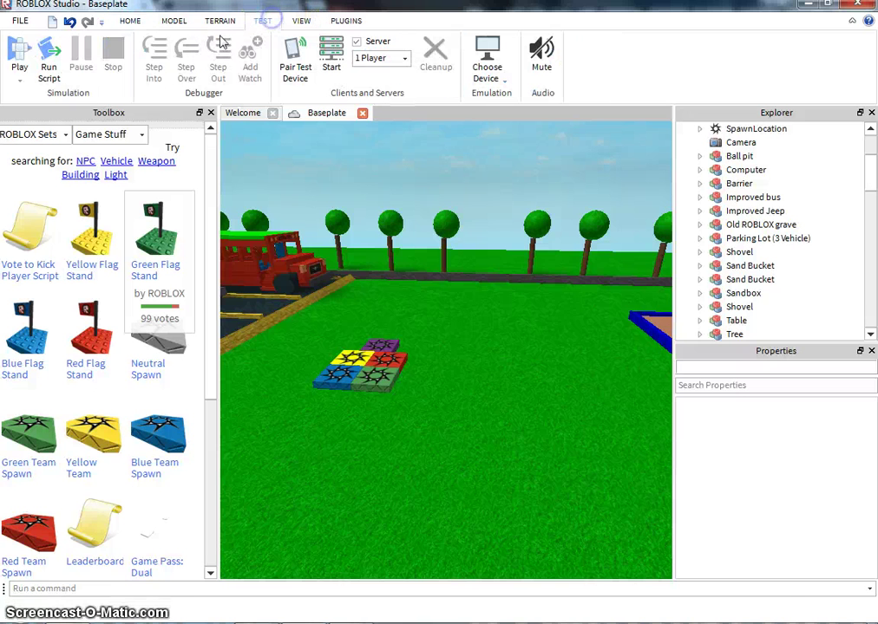
left_click(18, 54)
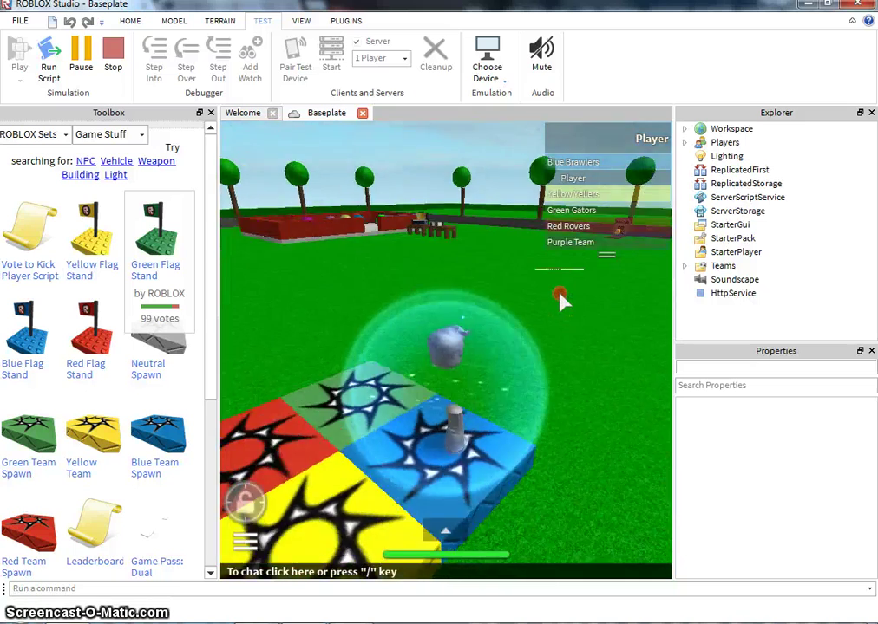
right_click_drag(559, 293, 558, 292)
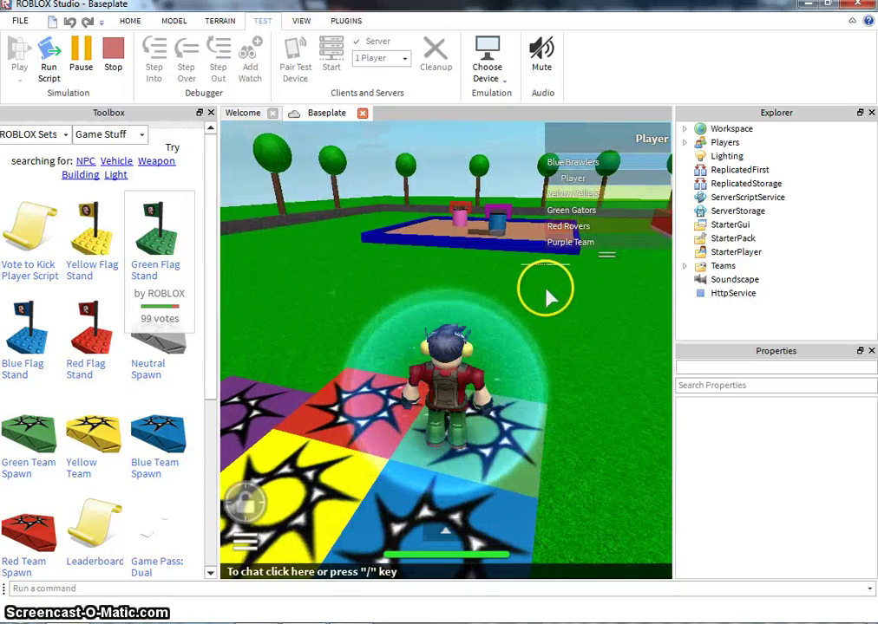
right_click_drag(483, 316, 483, 315)
key("w")
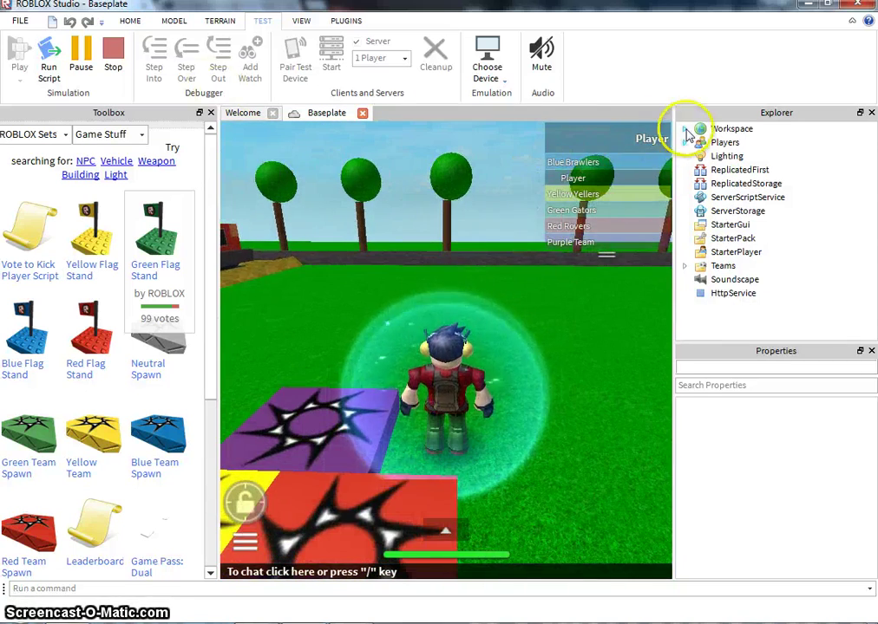
Look through the running place's Workspace objects and the contents of the Player object under Players in the Explorer.
left_click(685, 129)
scroll(776, 197, "down", 10)
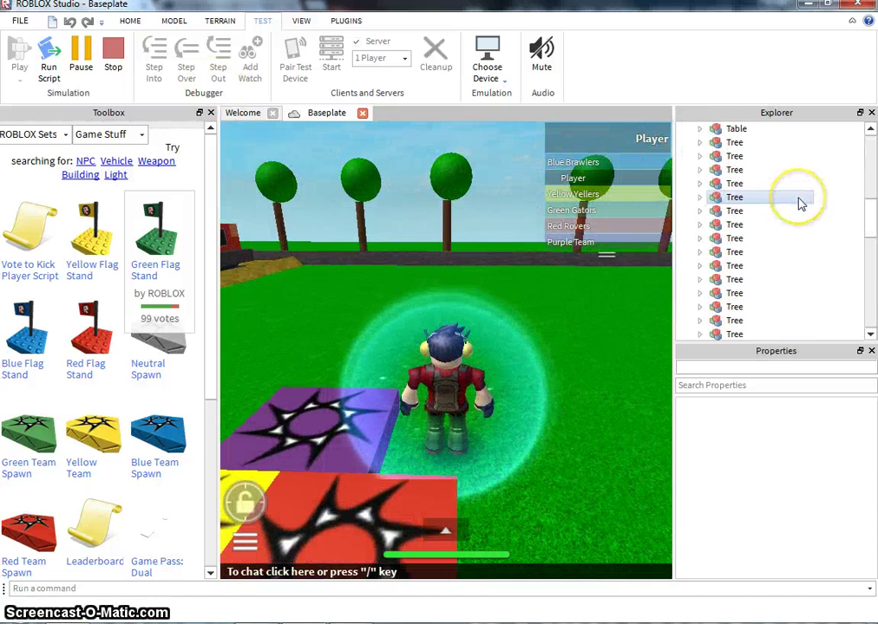
scroll(800, 204, "down", 5)
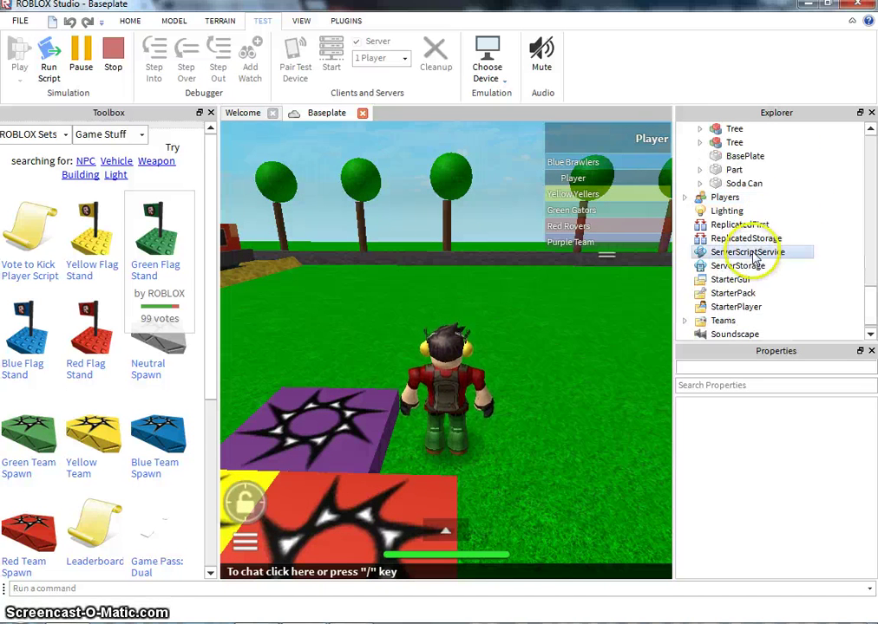
left_click(685, 197)
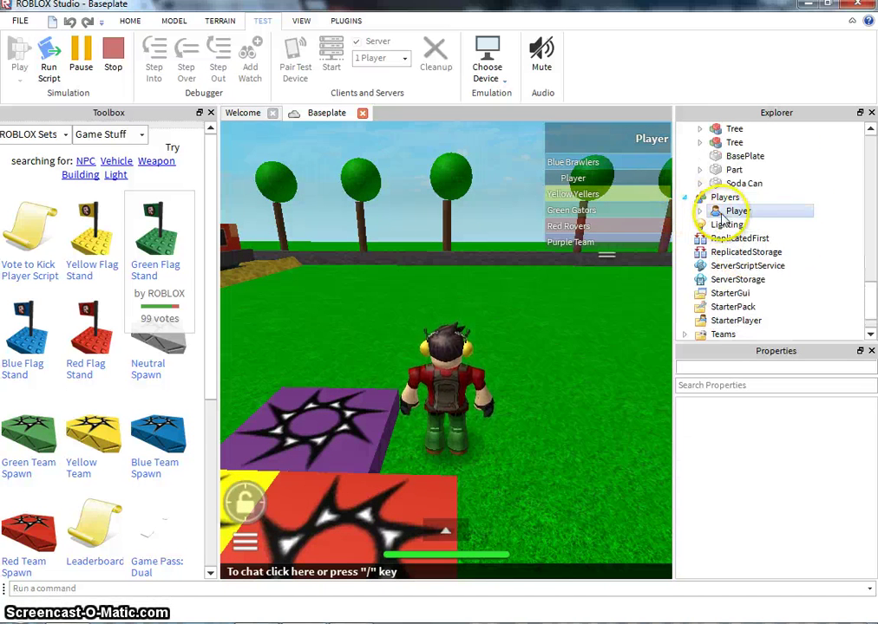
left_click(721, 217)
left_click(701, 211)
left_click(729, 214)
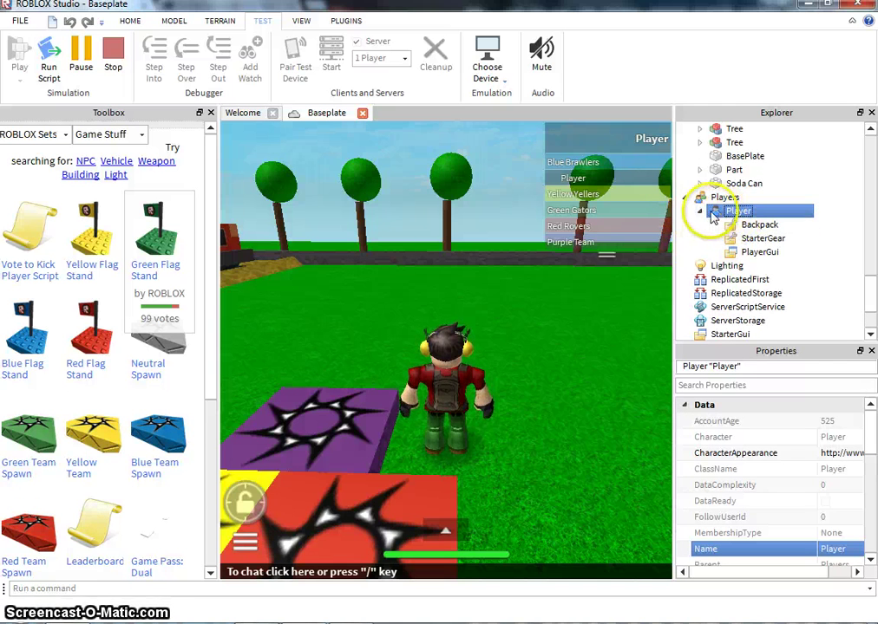
left_click(701, 212)
scroll(709, 214, "up", 5)
scroll(711, 214, "up", 5)
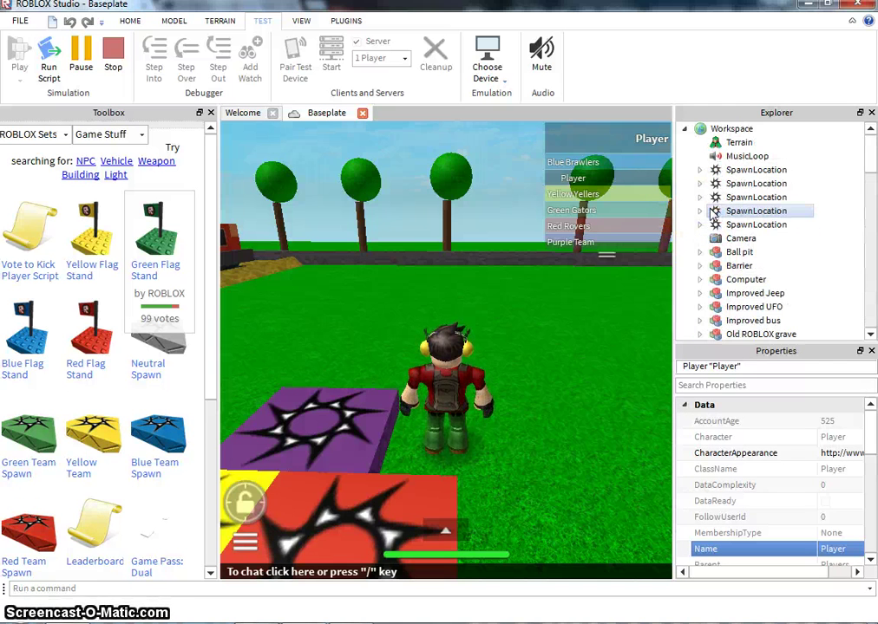
scroll(713, 214, "down", 10)
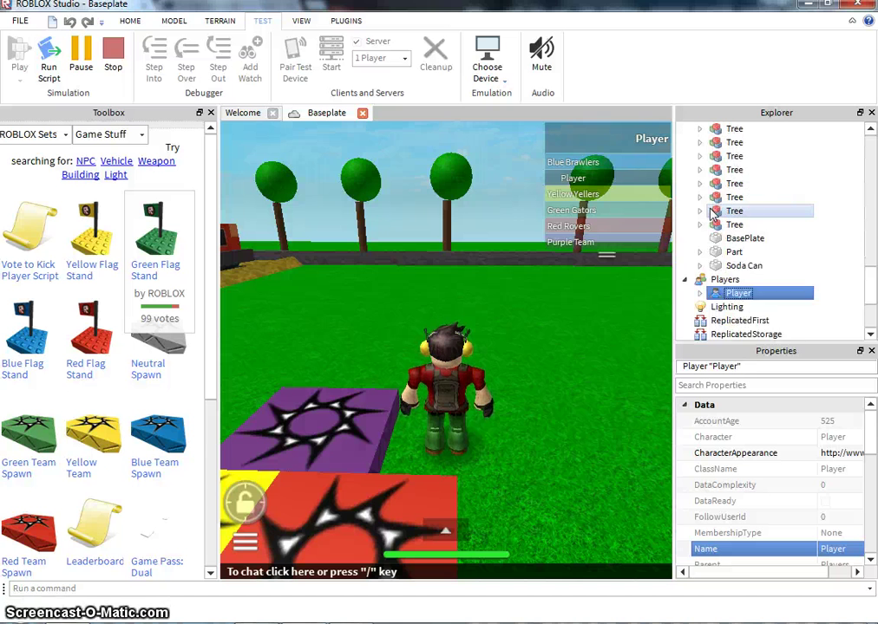
Copy the Player object under Players to the clipboard and stop the play test.
left_click(718, 172)
right_click(718, 172)
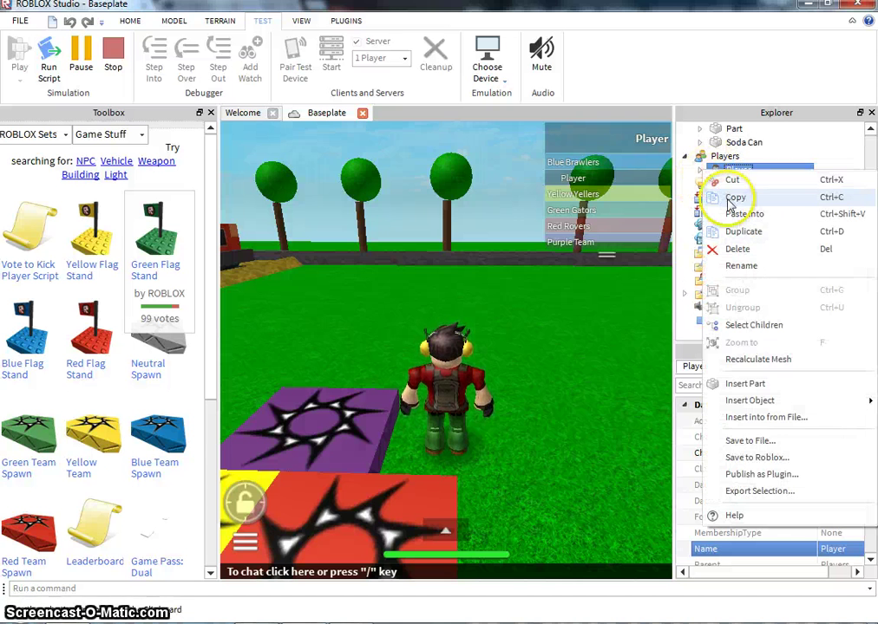
left_click(728, 199)
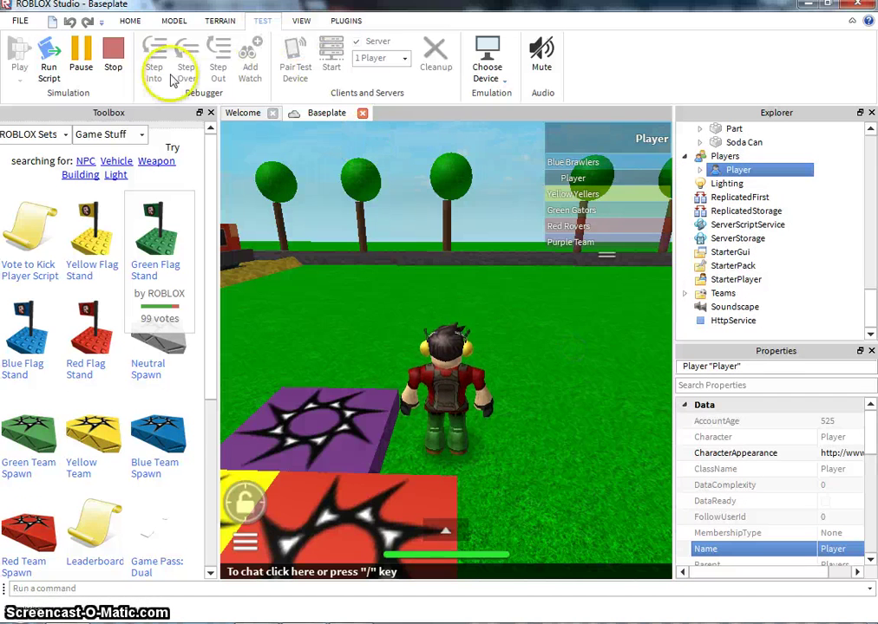
left_click(113, 54)
Expand the Teams folder in the Explorer and view the five spawn pads on the grass.
right_click(534, 341)
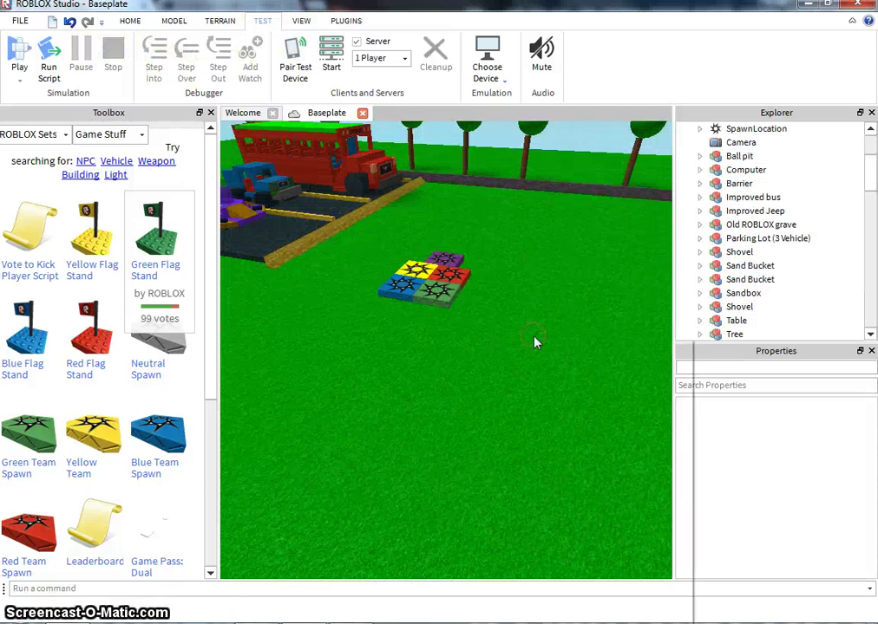
left_click(568, 384)
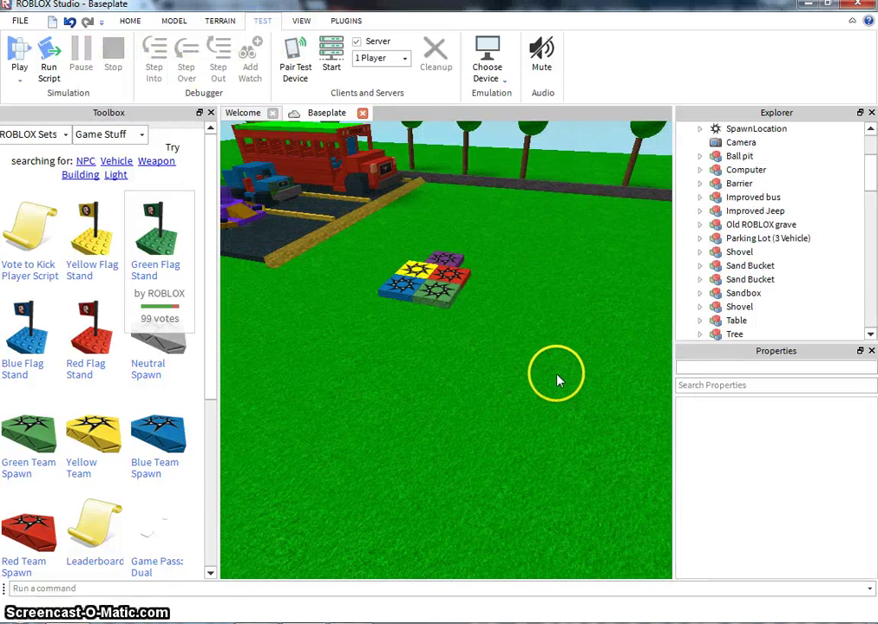
right_click_drag(520, 373, 520, 374)
scroll(685, 226, "down", 10)
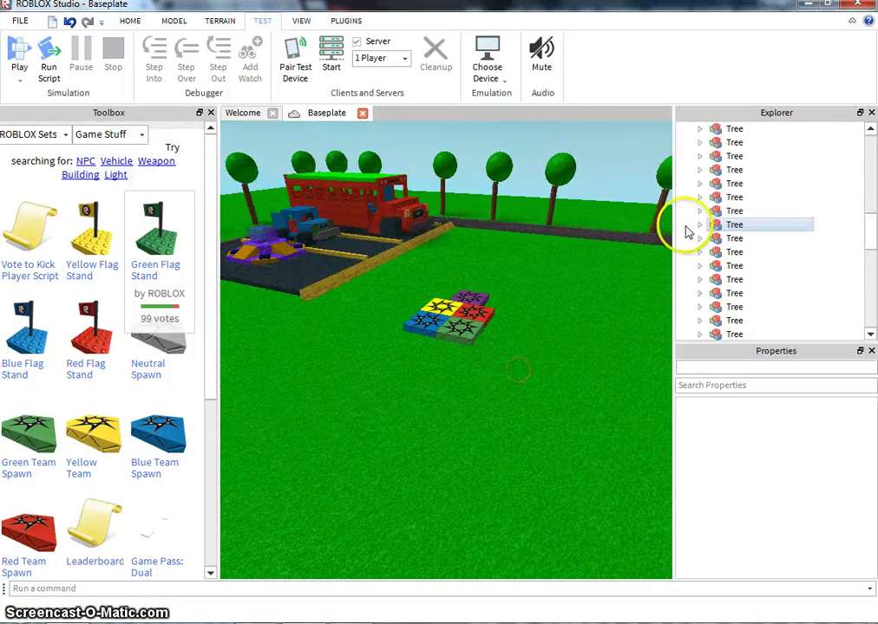
left_click(687, 254)
scroll(685, 228, "down", 1)
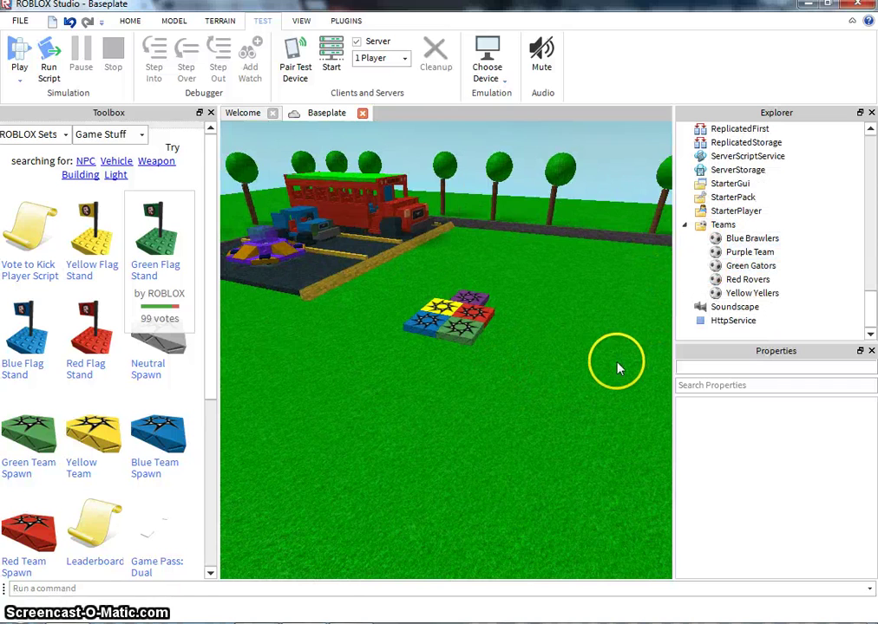
right_click_drag(616, 367, 616, 367)
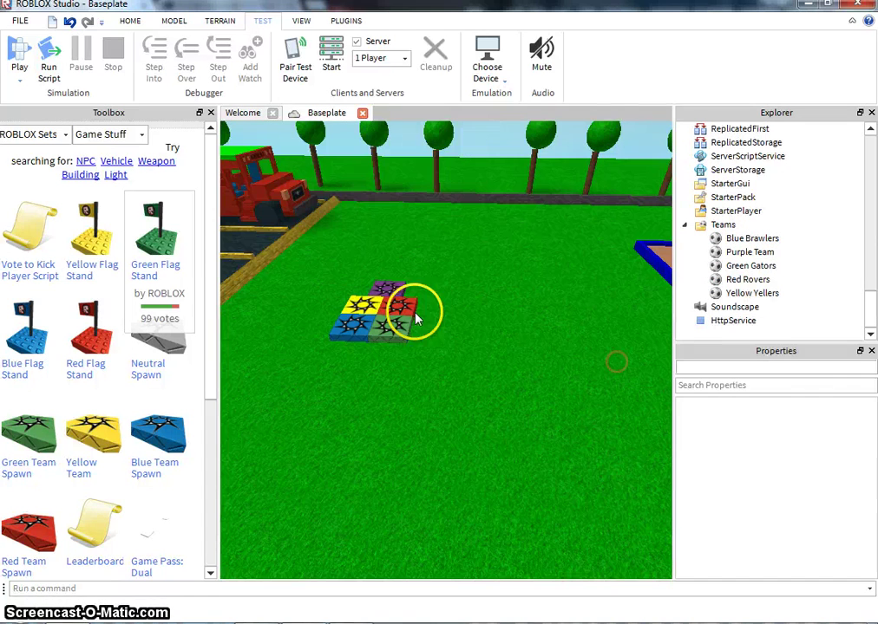
Switch the toolbox category to Models and search it for "starter morph".
left_click(30, 134)
left_click(35, 163)
left_click(126, 139)
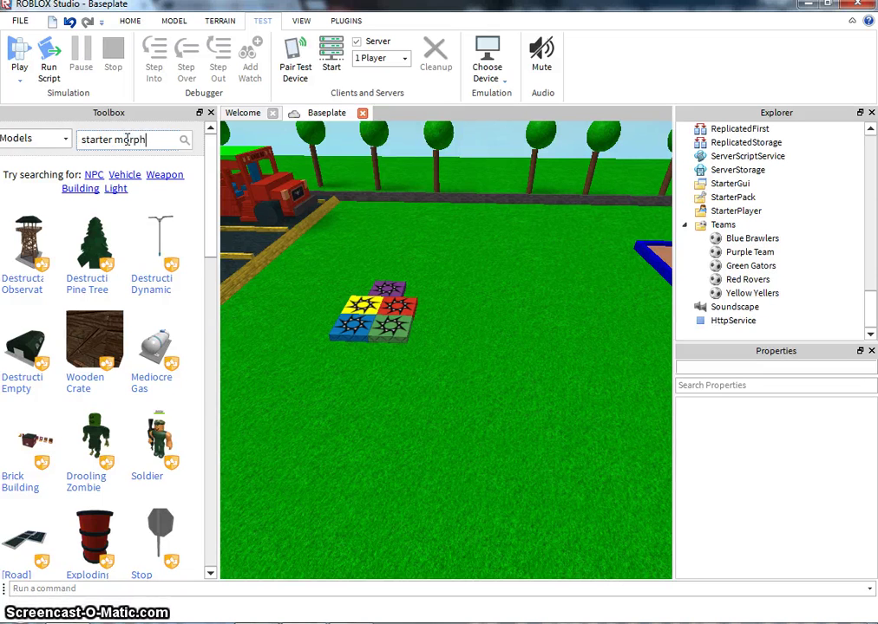
key("Return")
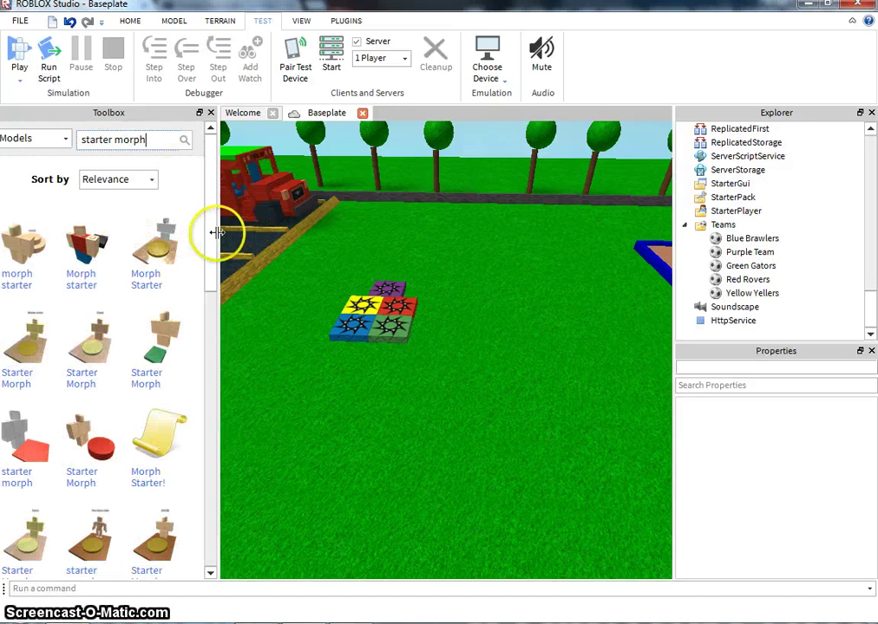
Look through the starter morph results, loading several more batches, for a suitable morph model.
scroll(145, 395, "down", 5)
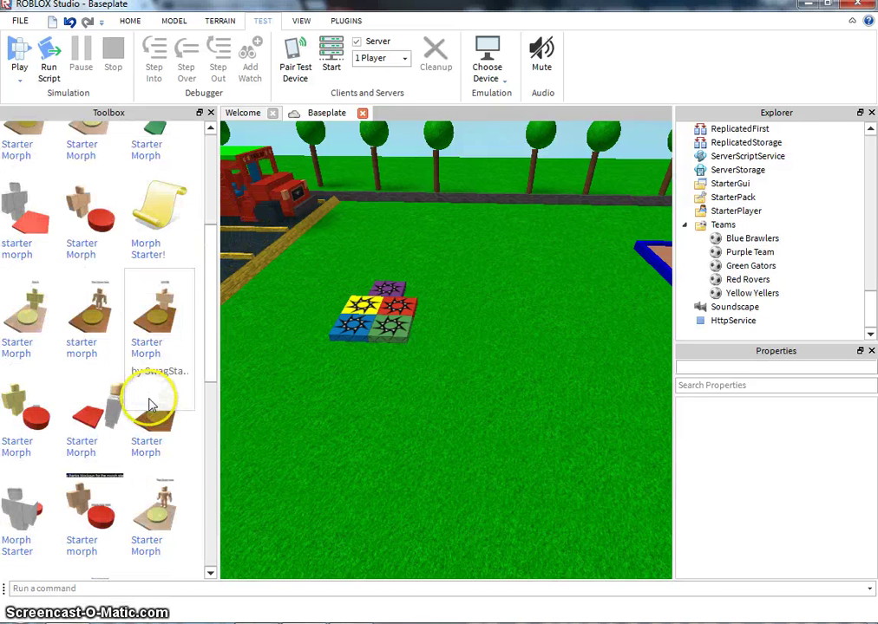
scroll(149, 404, "down", 6)
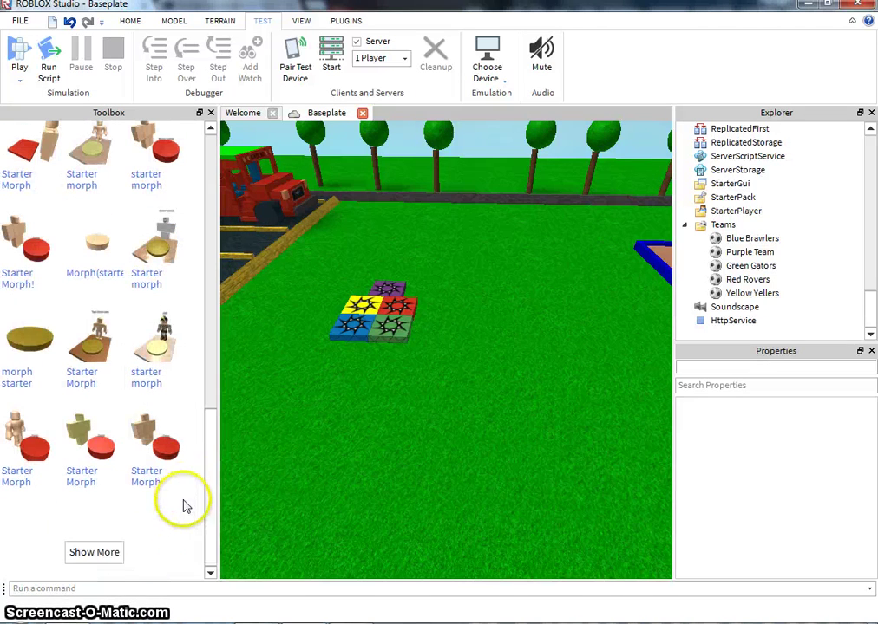
left_click(93, 552)
scroll(130, 468, "down", 6)
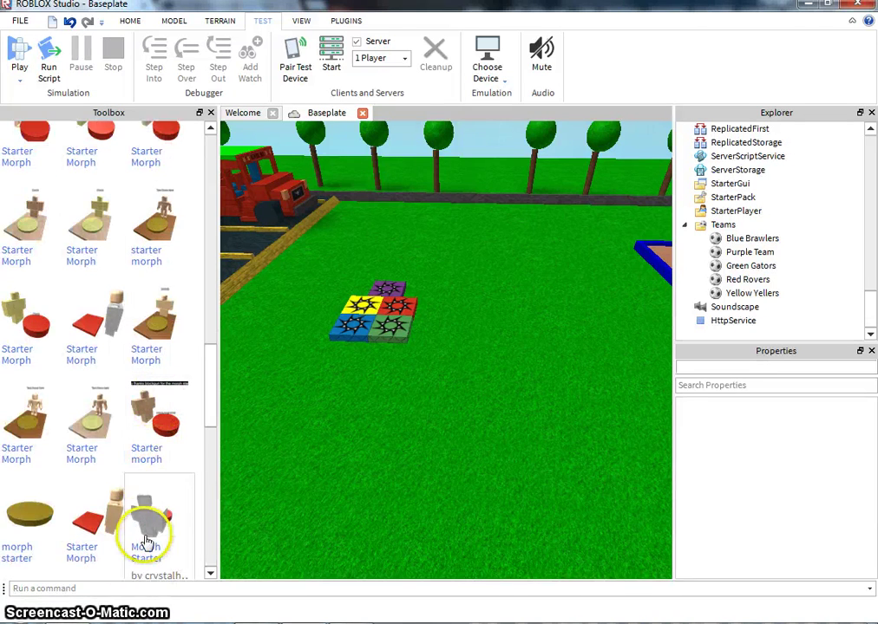
scroll(148, 542, "down", 10)
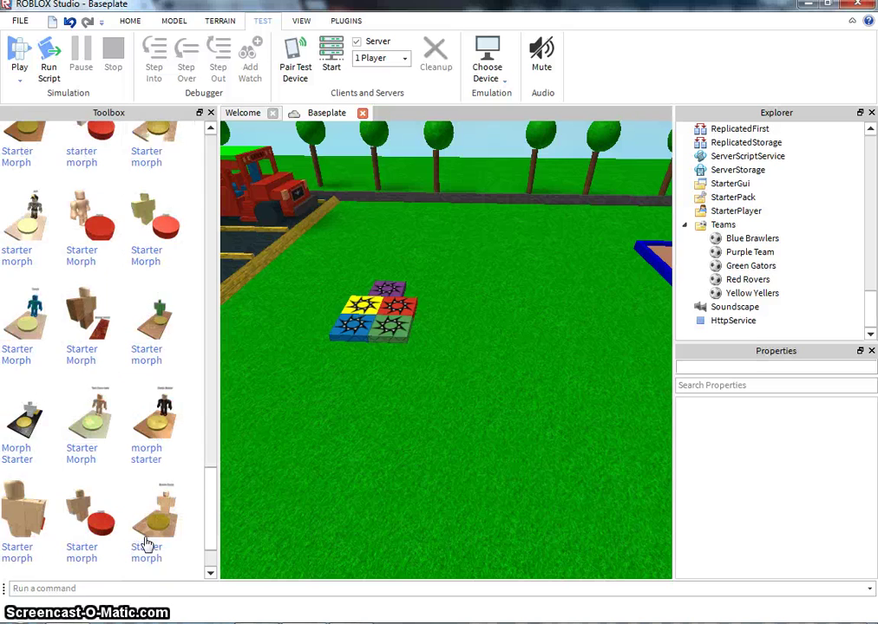
scroll(147, 544, "down", 2)
left_click(93, 553)
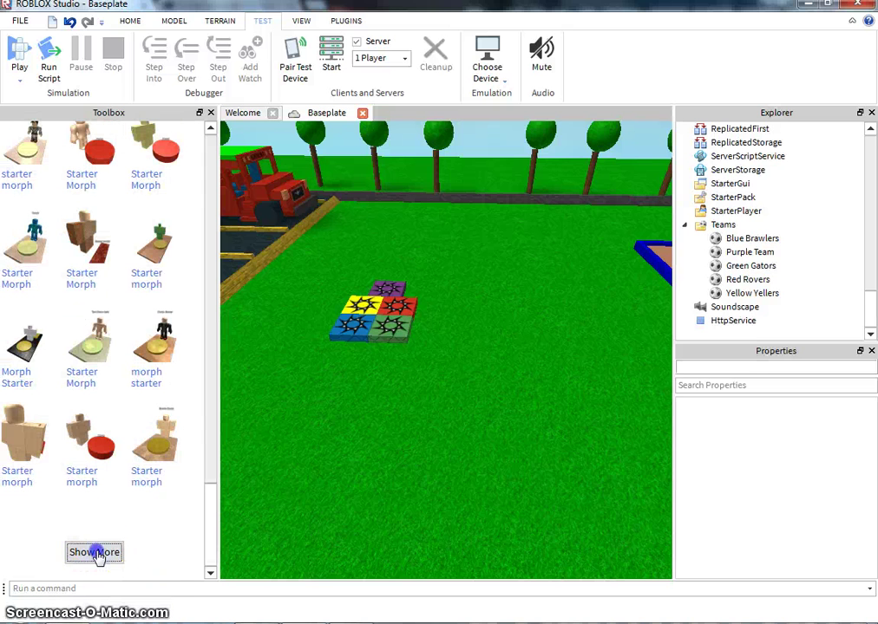
scroll(145, 512, "down", 3)
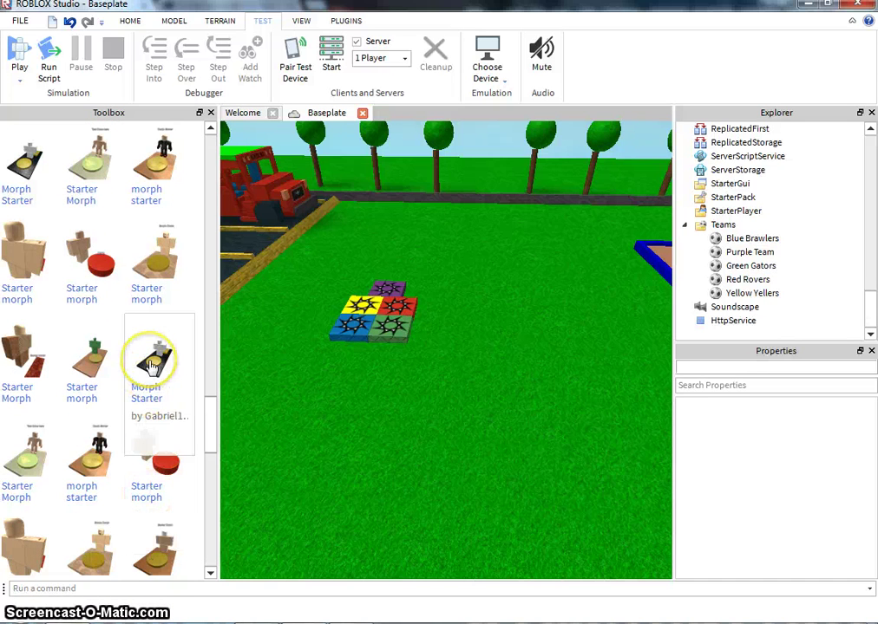
scroll(149, 366, "down", 4)
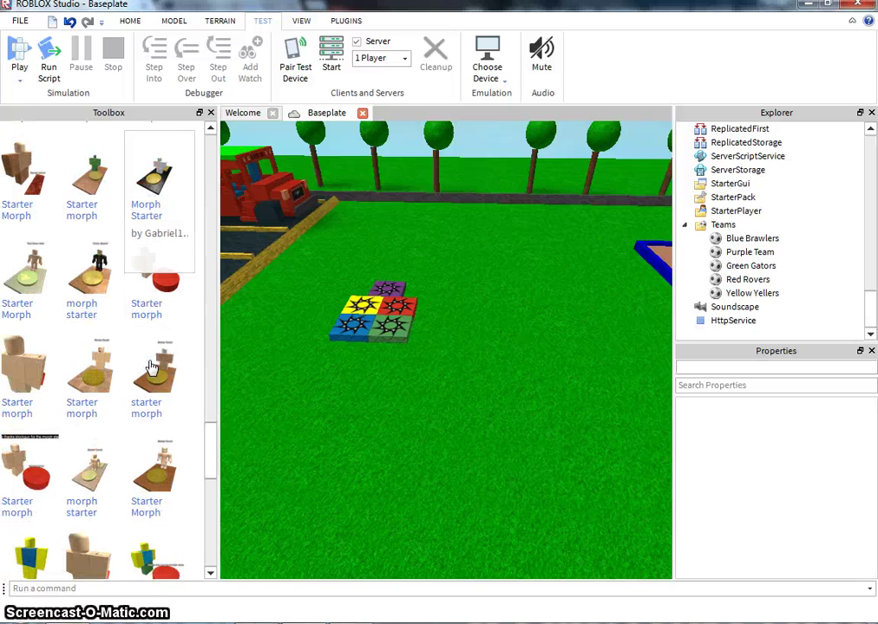
scroll(171, 256, "up", 2)
scroll(161, 253, "down", 1)
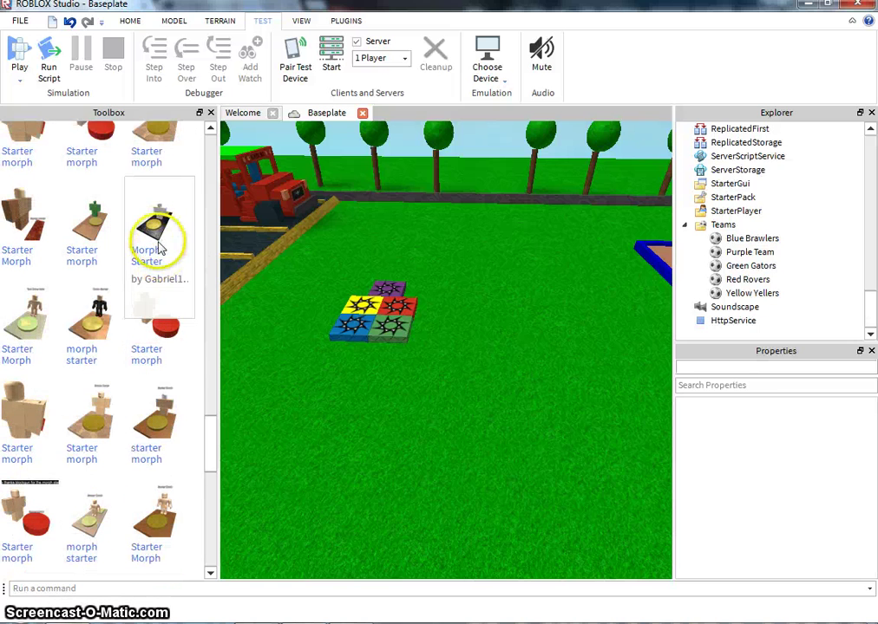
scroll(137, 435, "down", 8)
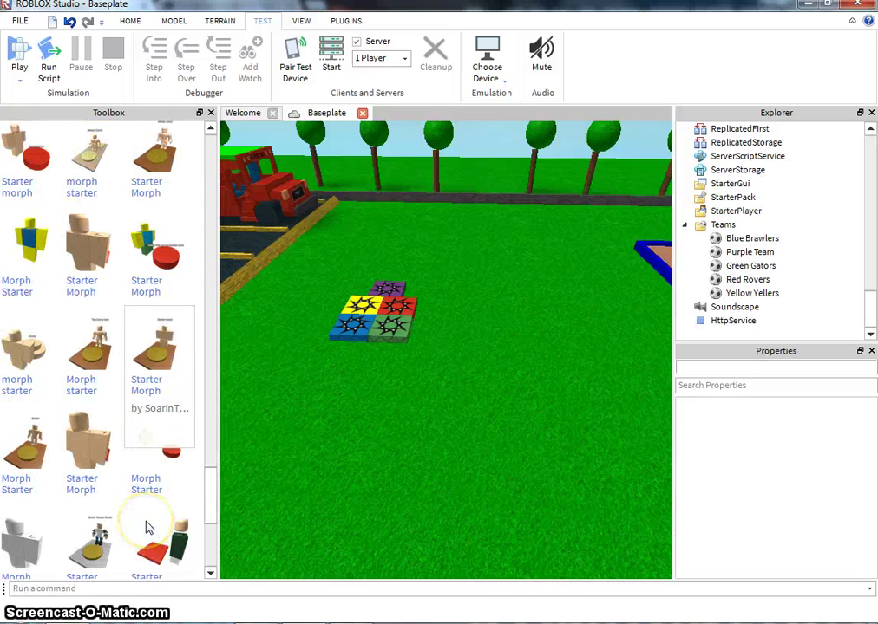
scroll(148, 525, "down", 6)
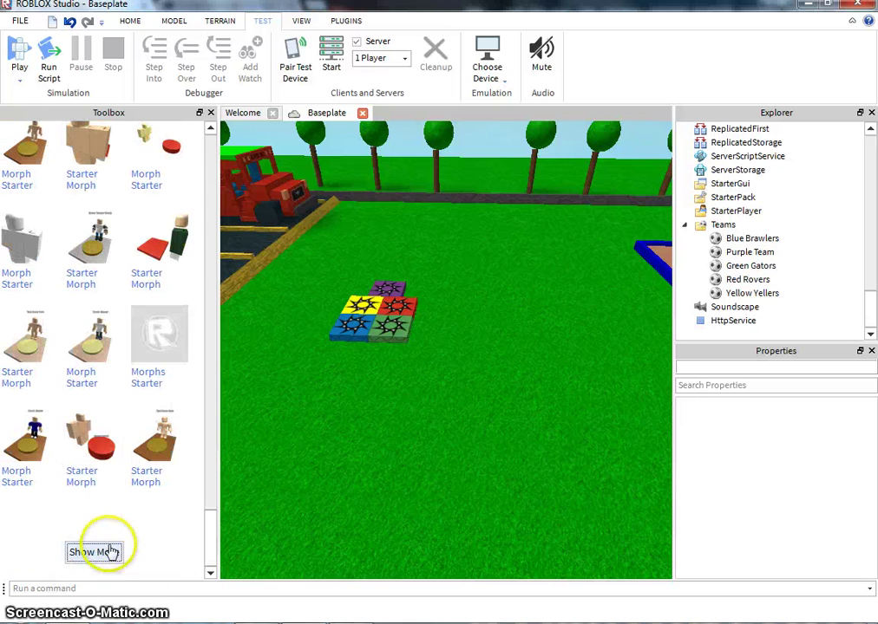
left_click(111, 552)
scroll(154, 462, "down", 4)
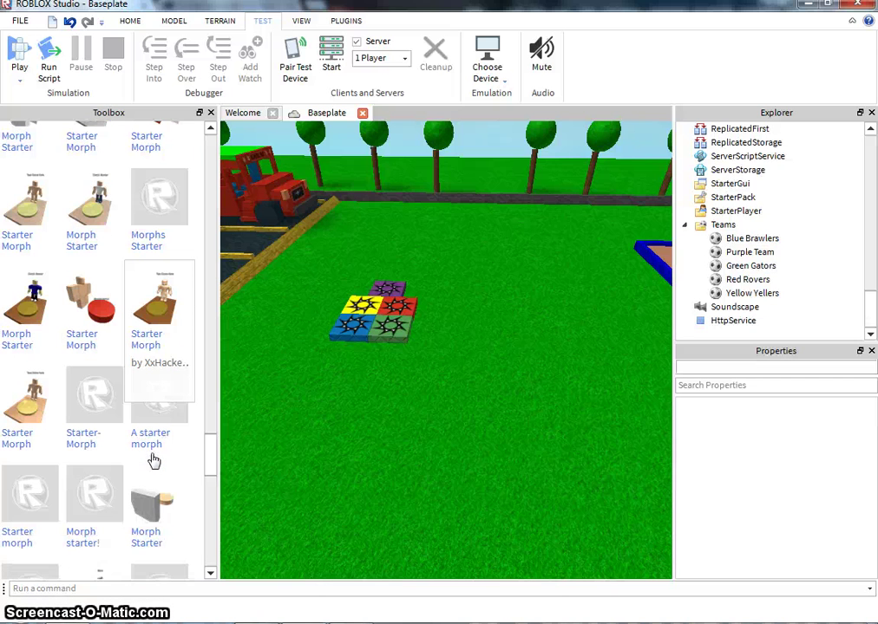
scroll(151, 462, "down", 5)
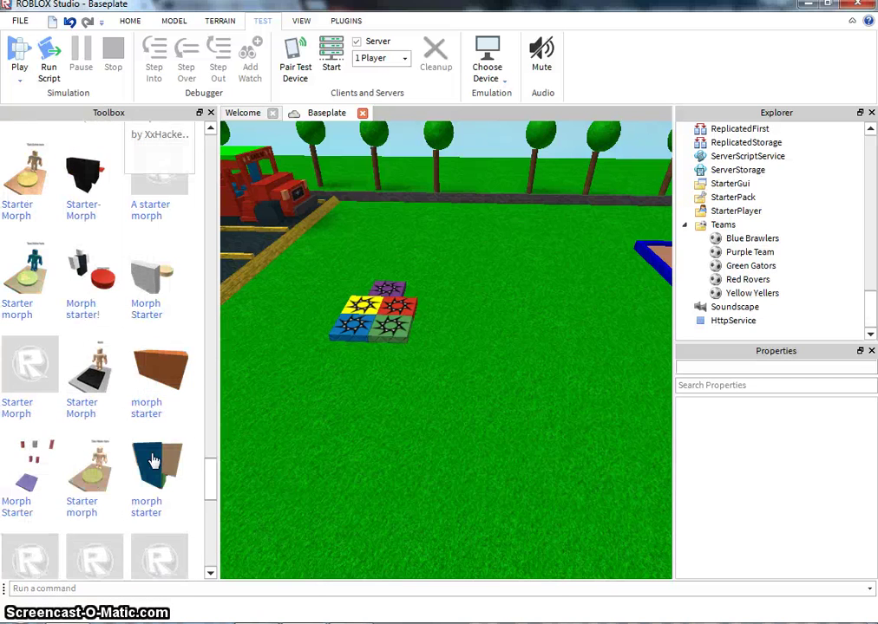
scroll(152, 462, "down", 6)
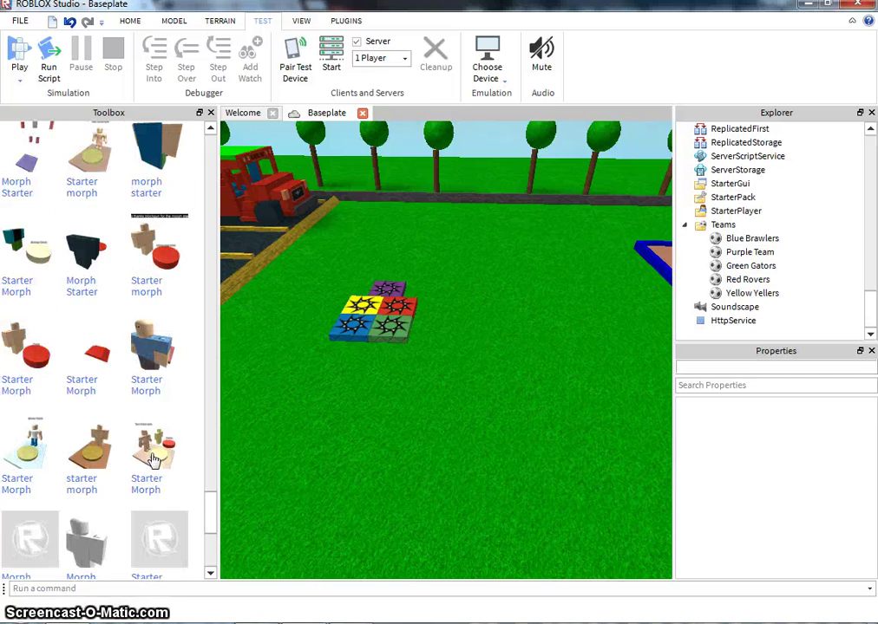
left_click(154, 519)
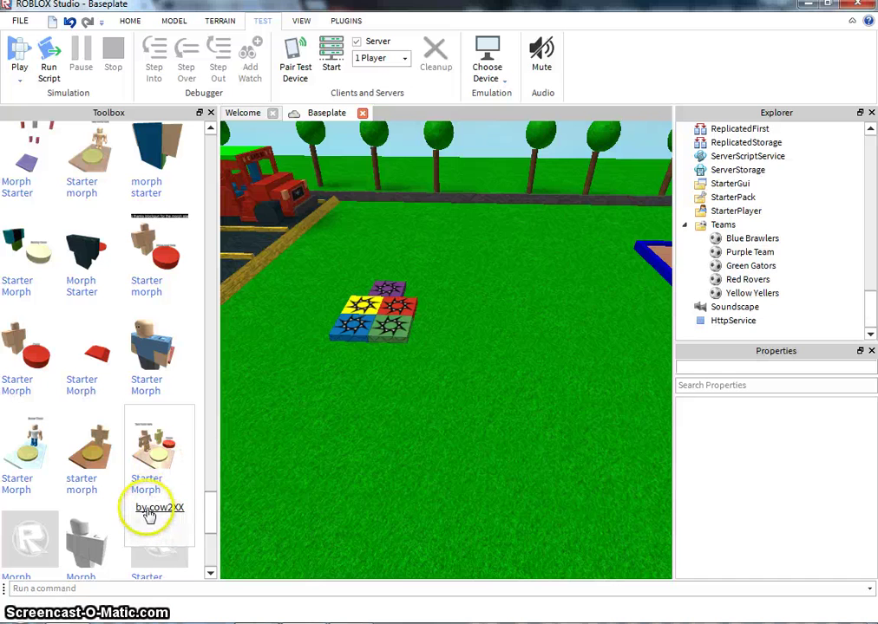
scroll(145, 516, "down", 7)
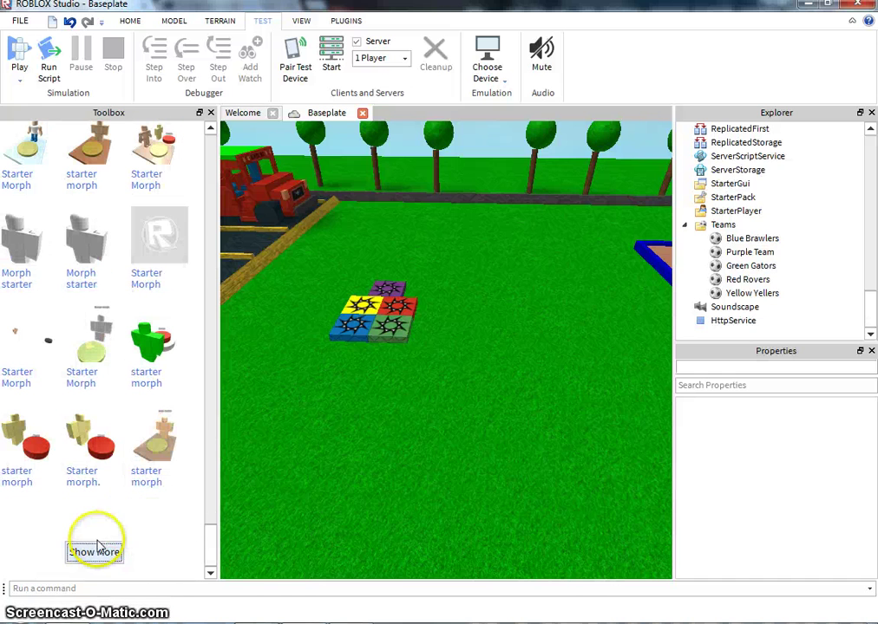
left_click(96, 554)
scroll(103, 520, "down", 5)
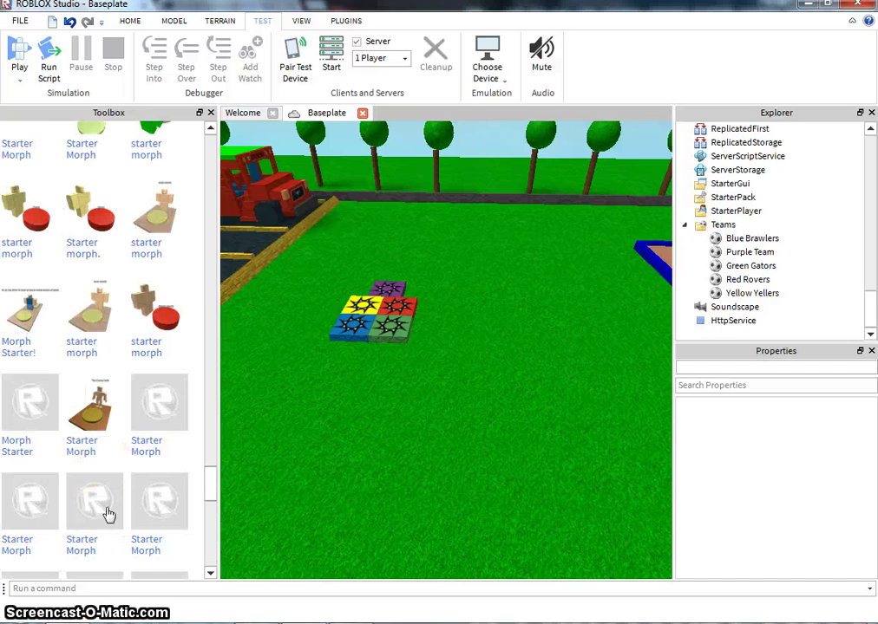
Place the "Morph Starter!" model on the open grass in front of the blue and green spawns and deselect it.
mouse_move(31, 321)
left_click_drag(28, 319, 396, 439)
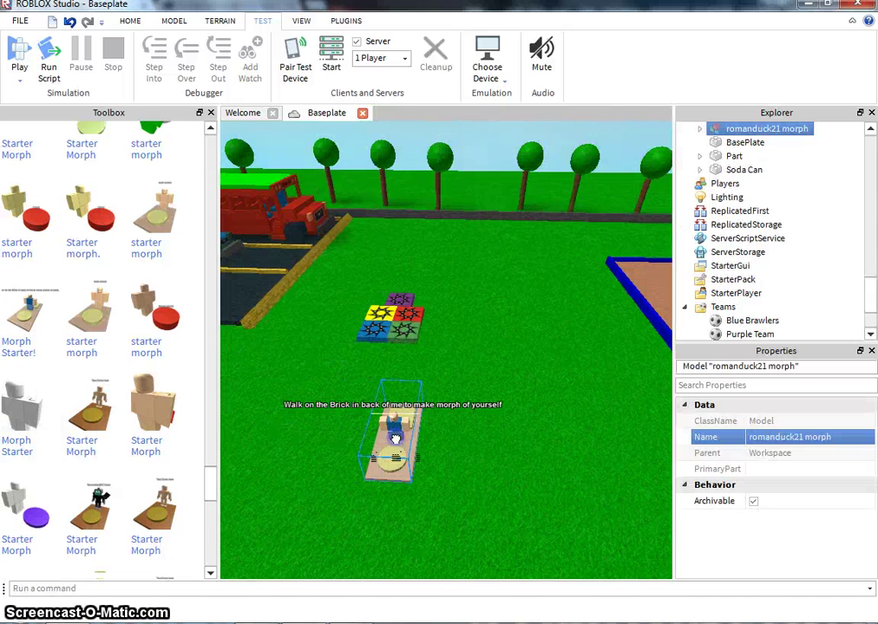
left_click(433, 473)
right_click_drag(432, 473, 428, 471)
scroll(432, 475, "up", 1)
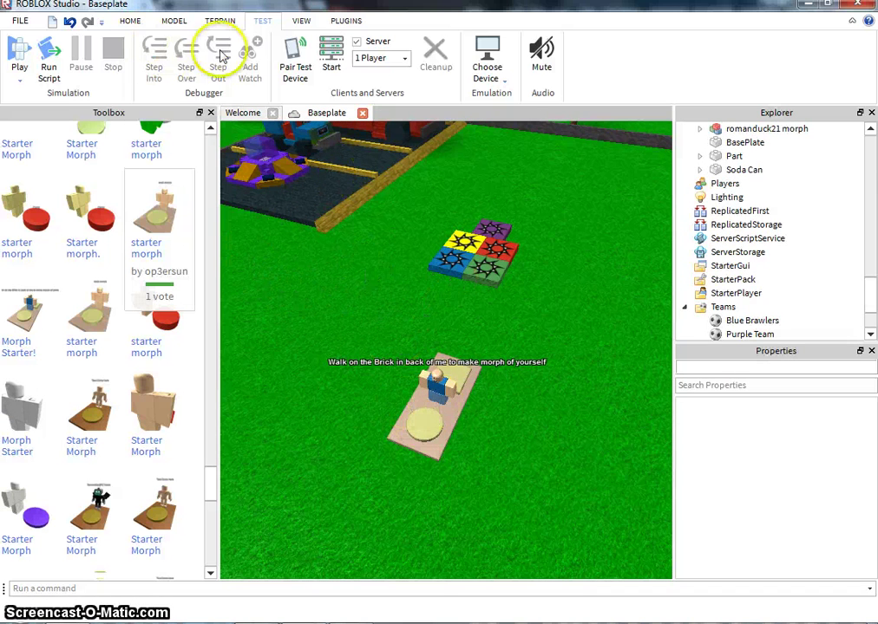
Play-test the place and walk the character onto the Morph Starter's square brick behind the figure to create a morph.
left_click(22, 52)
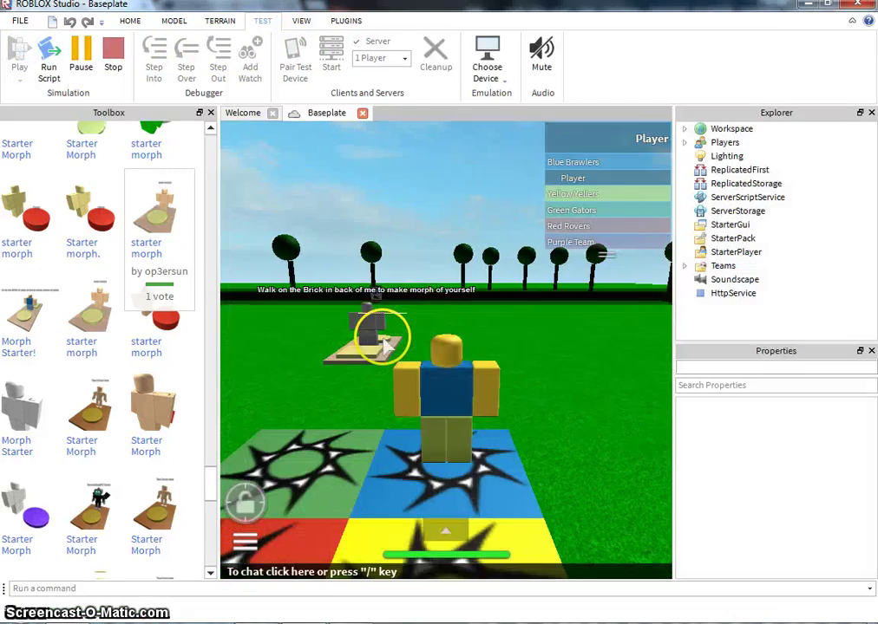
right_click_drag(439, 387, 395, 390)
right_click_drag(590, 372, 586, 370)
key("w")
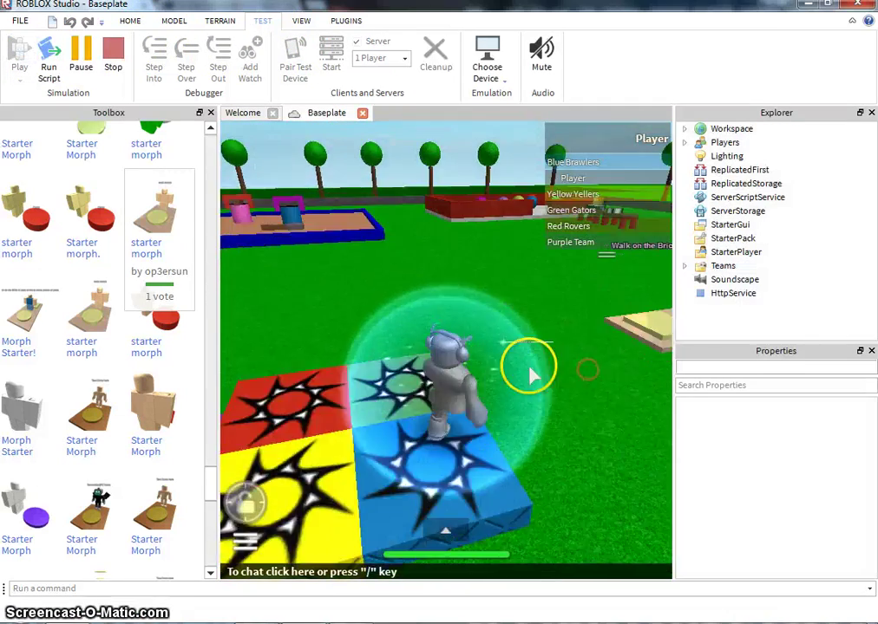
right_click_drag(499, 358, 498, 359)
key("s")
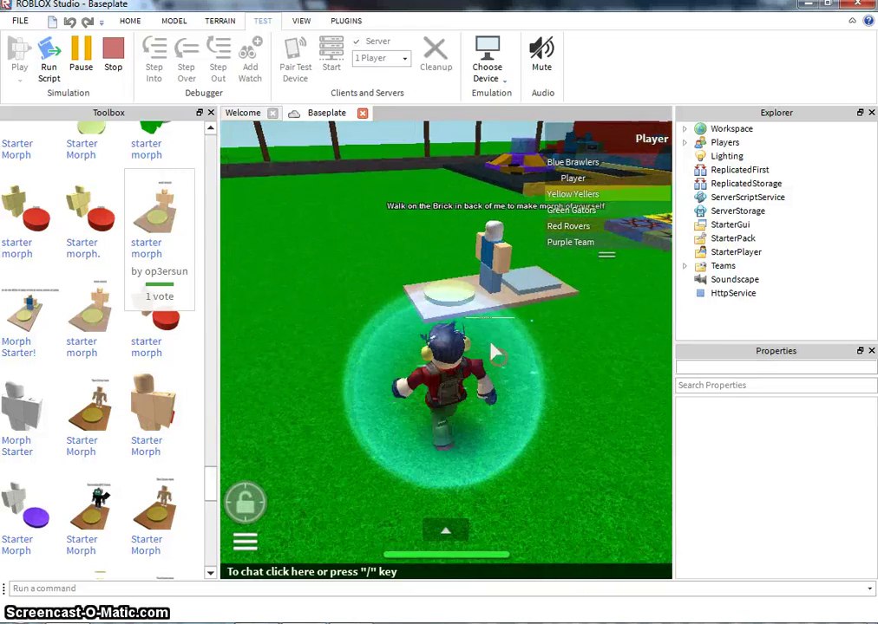
left_click(373, 333)
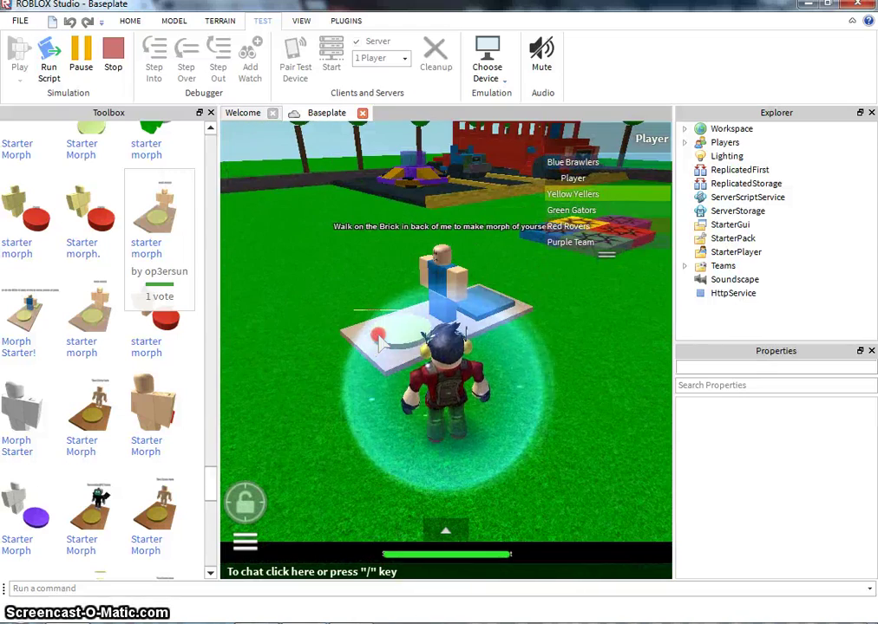
right_click_drag(379, 337, 379, 337)
key("w")
Find the romanduck21 morph model under Workspace during the play test and copy it.
left_click(685, 130)
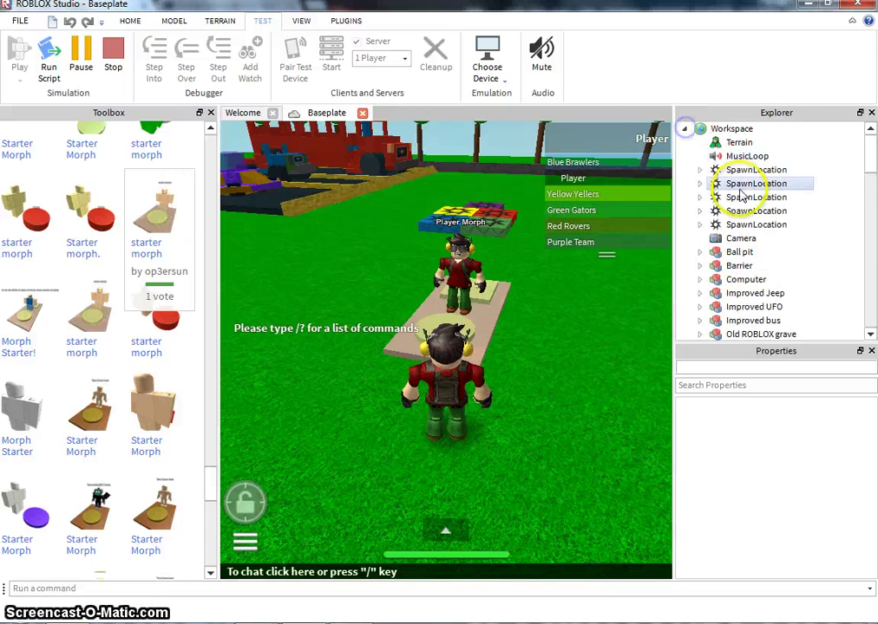
scroll(755, 198, "down", 4)
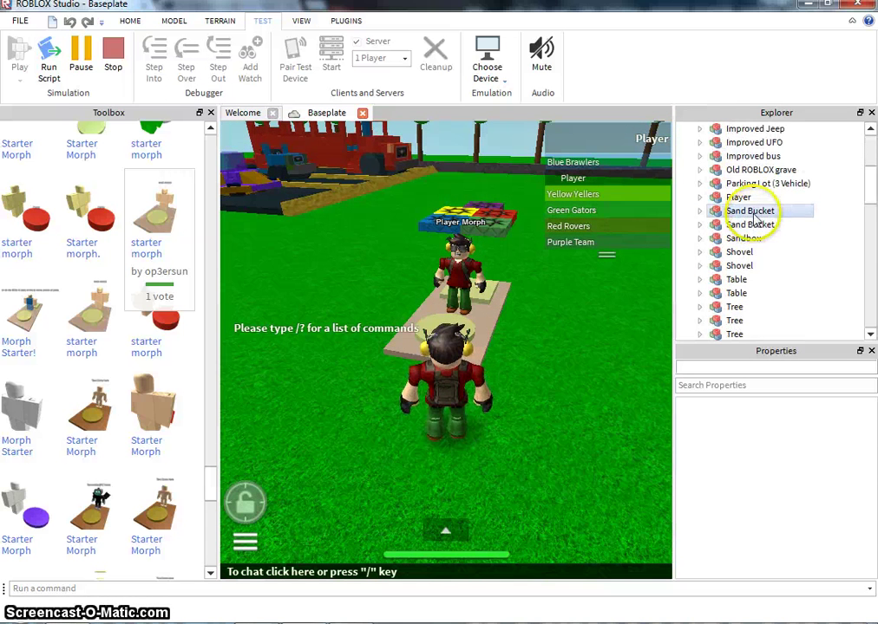
left_click(739, 200)
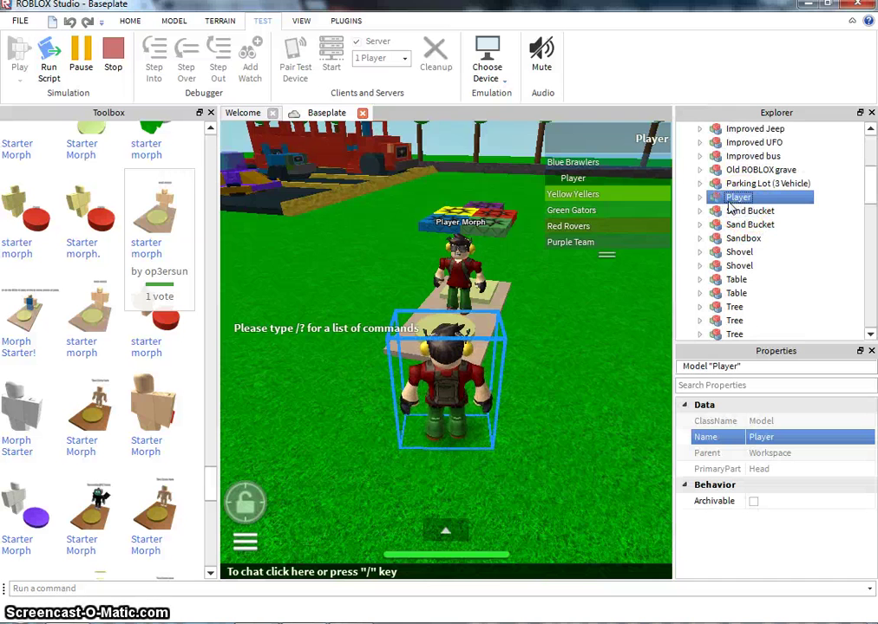
scroll(736, 204, "down", 6)
scroll(733, 224, "down", 3)
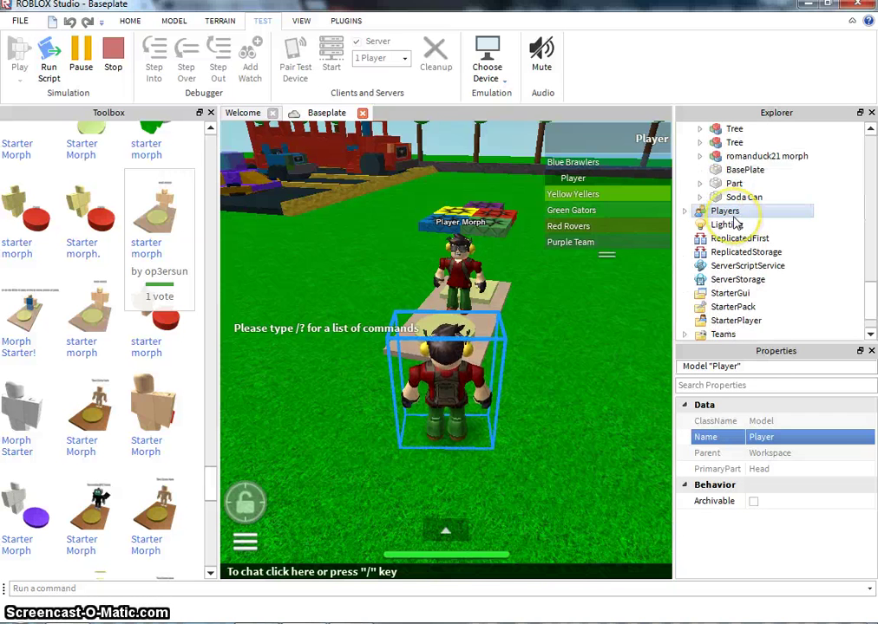
left_click(723, 157)
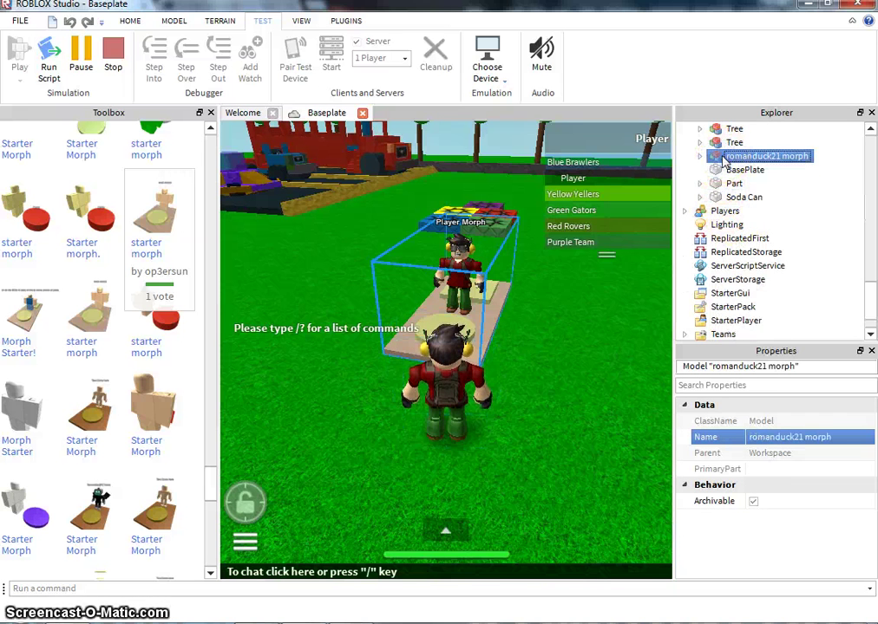
scroll(722, 158, "up", 3)
right_click(705, 156)
left_click(698, 211)
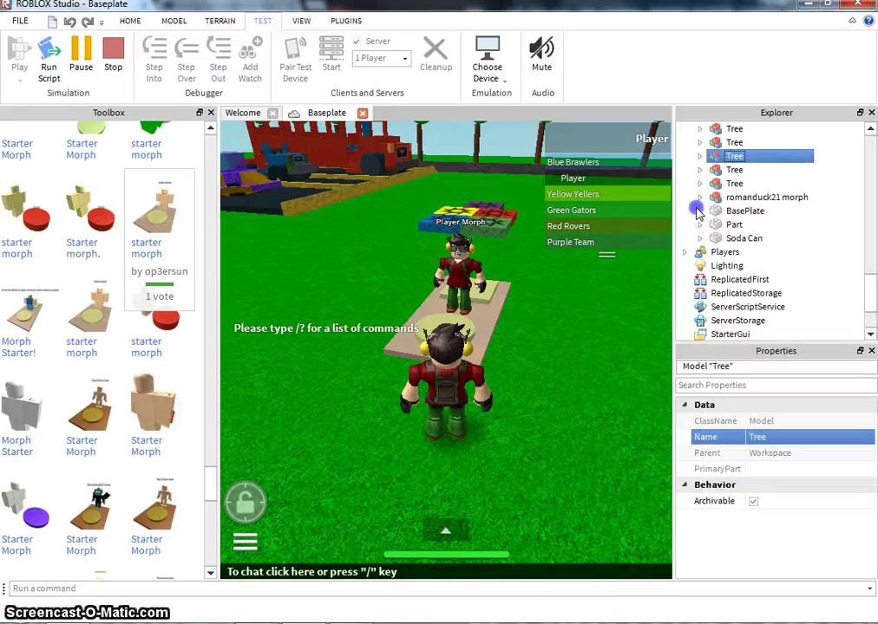
left_click(696, 198)
right_click(696, 197)
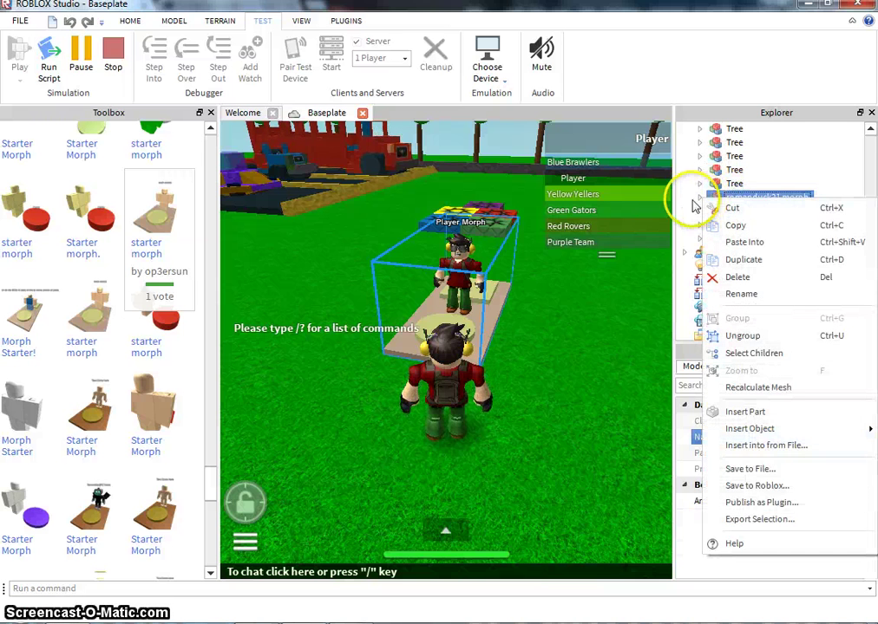
left_click(700, 198)
left_click(699, 198)
right_click(700, 197)
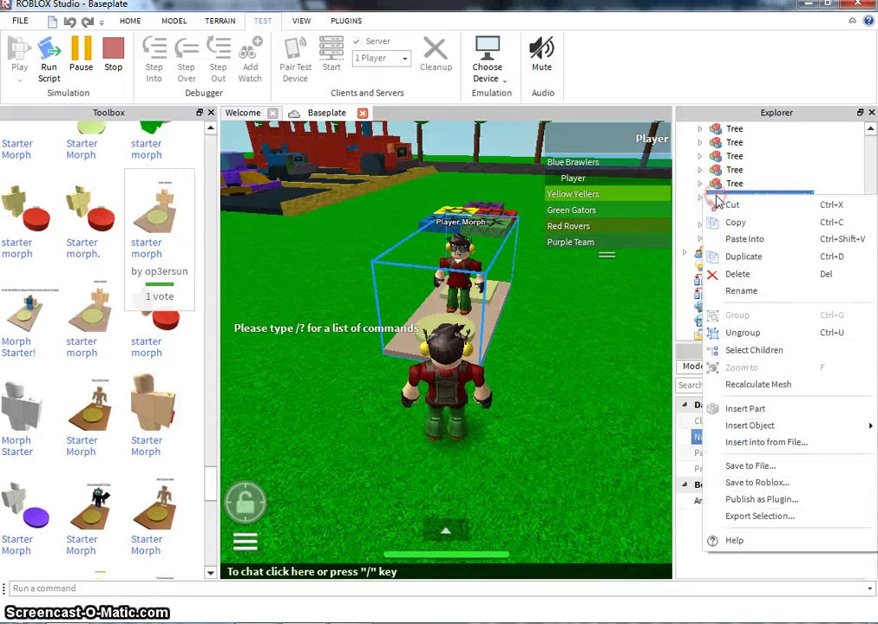
left_click(731, 224)
End the play test, paste the copied morph model, and place it on the grass beside the original starter.
left_click(113, 54)
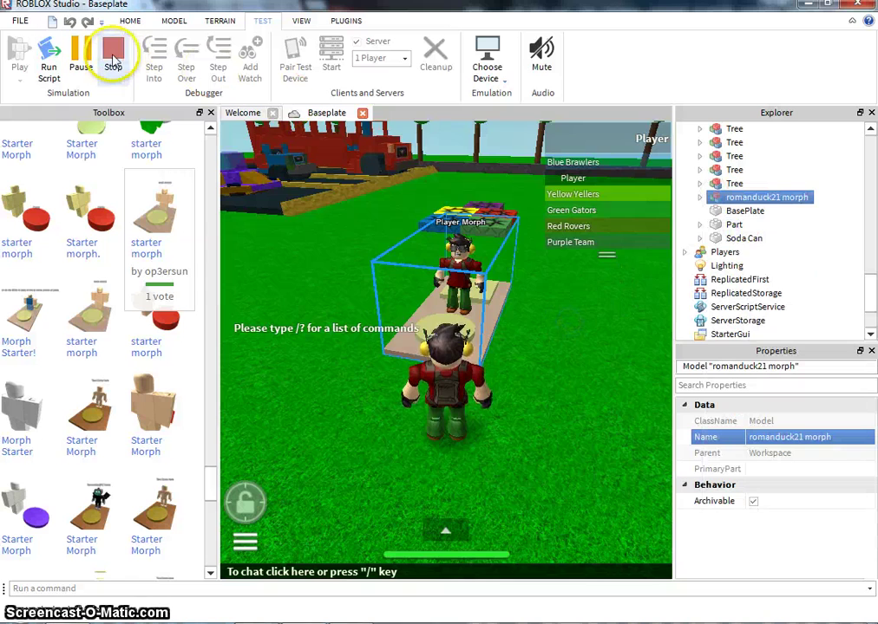
right_click_drag(360, 314, 364, 305)
left_click(393, 350)
right_click_drag(389, 344, 442, 371)
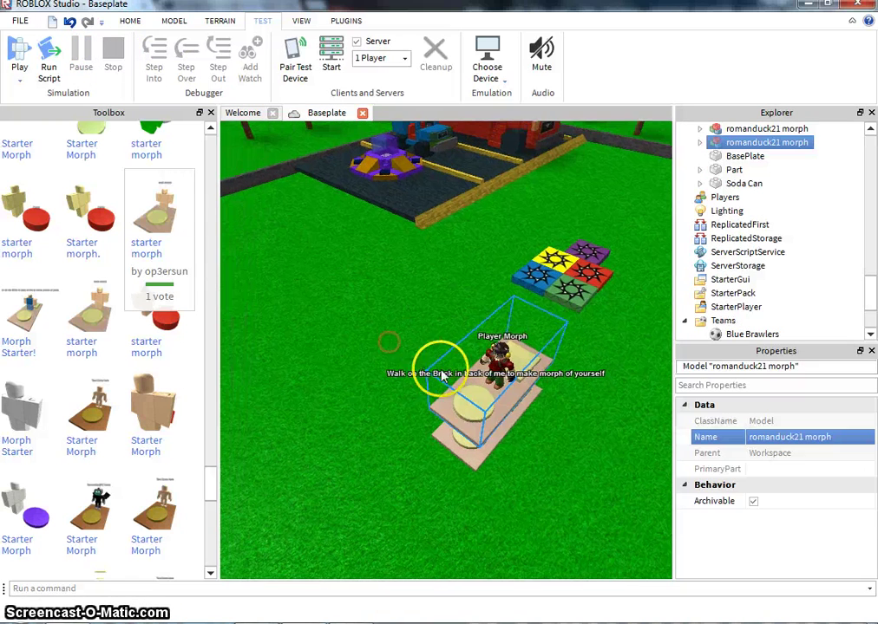
left_click_drag(490, 362, 415, 359)
left_click(382, 288)
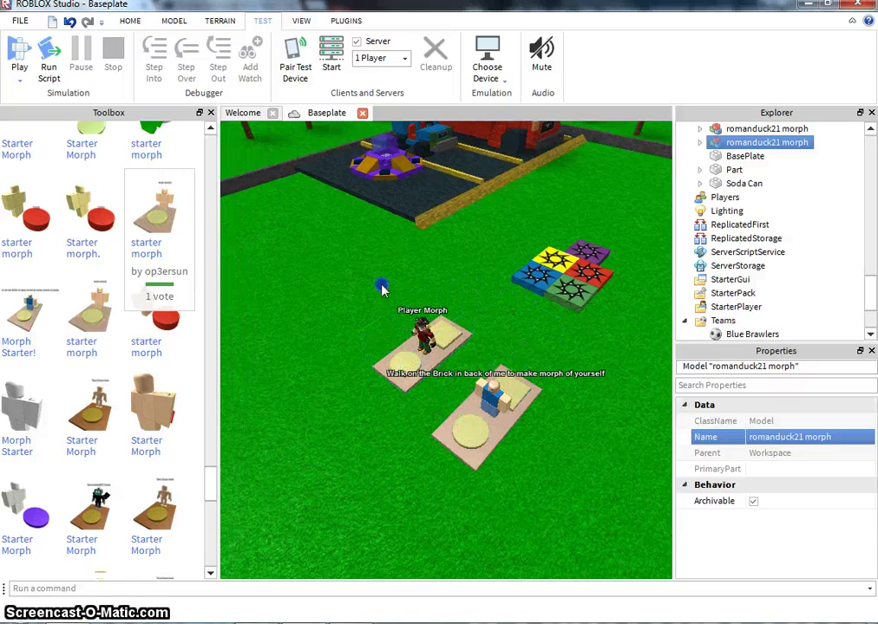
scroll(379, 281, "up", 3)
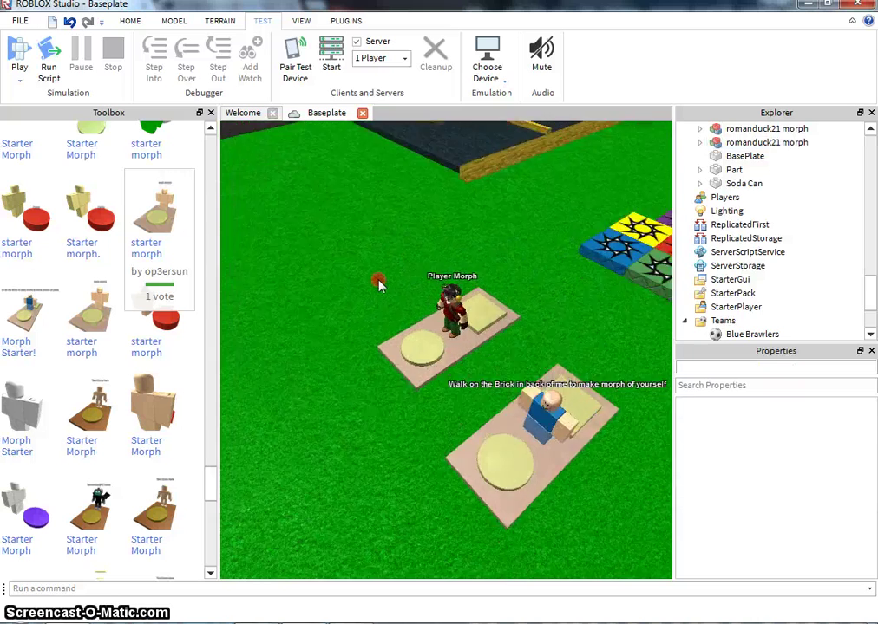
scroll(379, 282, "up", 2)
left_click(476, 305)
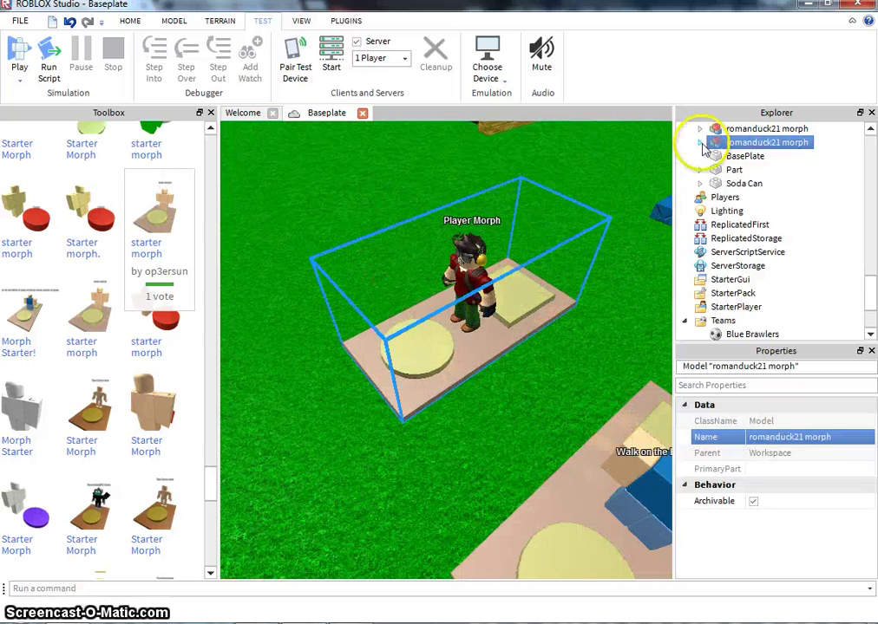
left_click(700, 143)
left_click(716, 170)
scroll(741, 190, "down", 4)
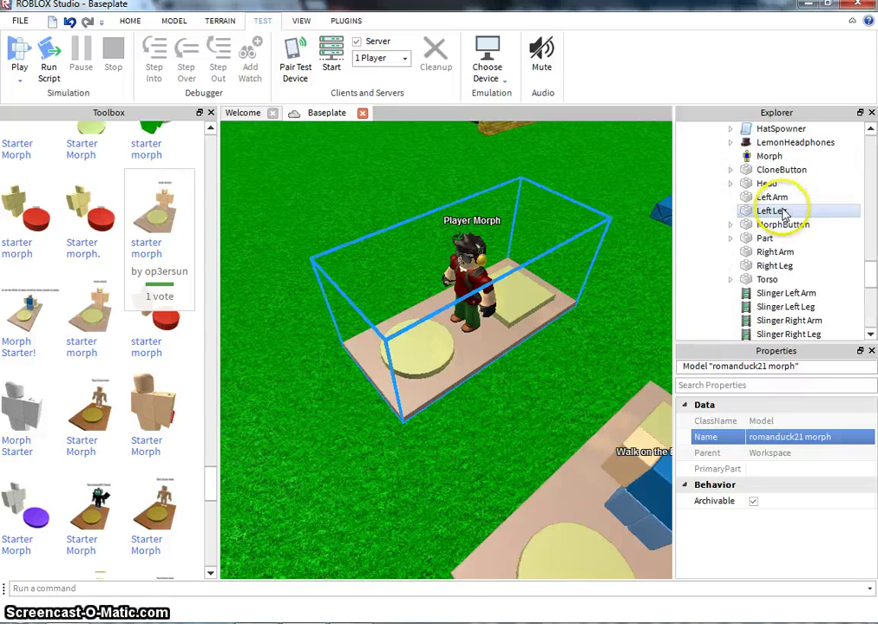
scroll(781, 291, "down", 2)
scroll(786, 292, "up", 1)
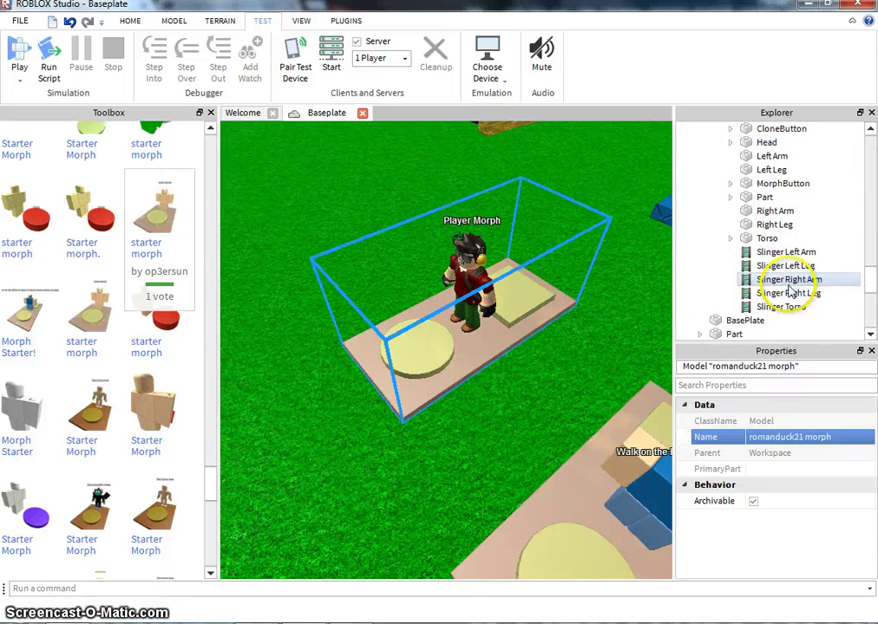
Check the MorphButton part of the Player Morph and delete its CloneButton part.
left_click(731, 184)
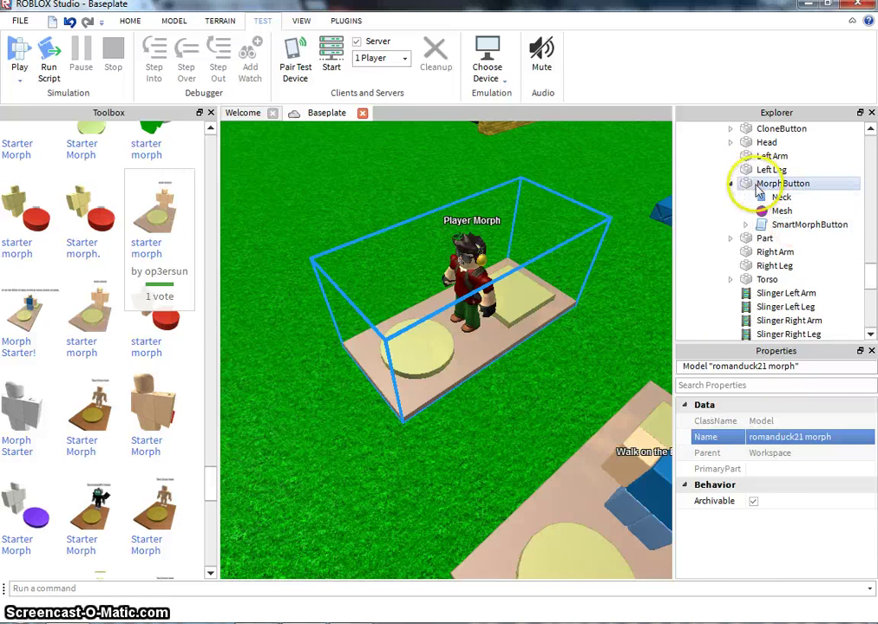
left_click(745, 187)
left_click(731, 184)
left_click(763, 130)
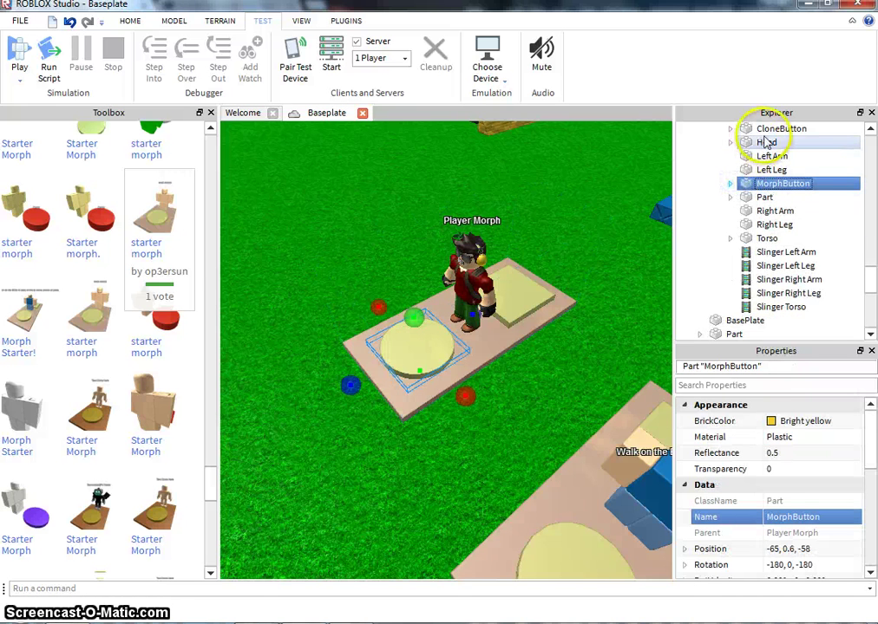
right_click(765, 132)
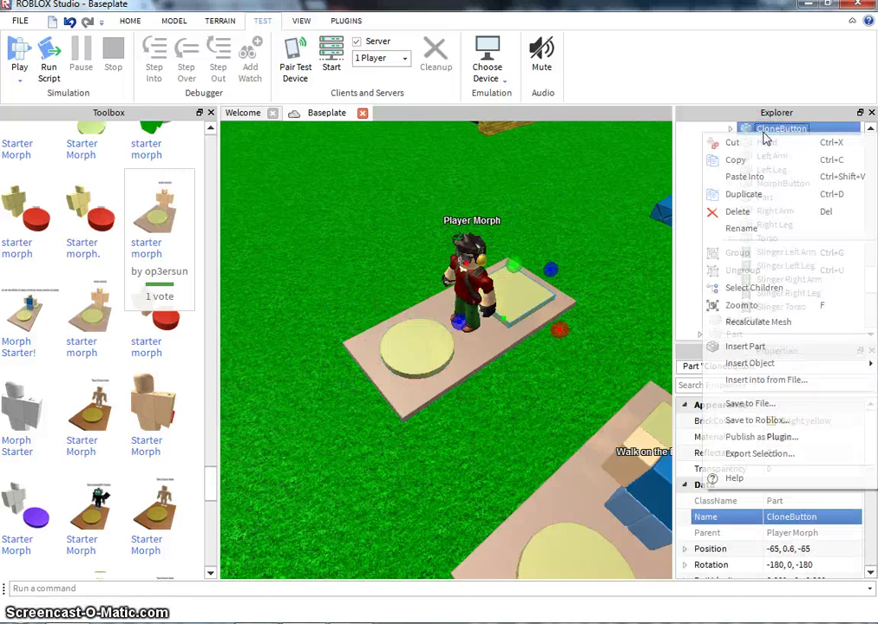
left_click(730, 213)
Shorten the Player Morph's base Part from the end behind the figure so it ends close to the figure.
scroll(744, 198, "up", 1)
scroll(772, 234, "down", 3)
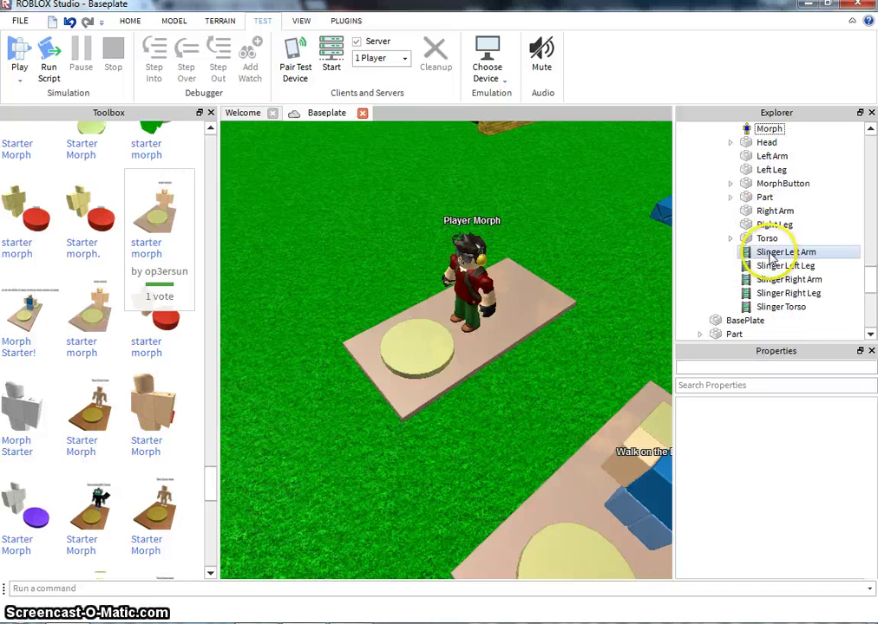
scroll(772, 251, "up", 3)
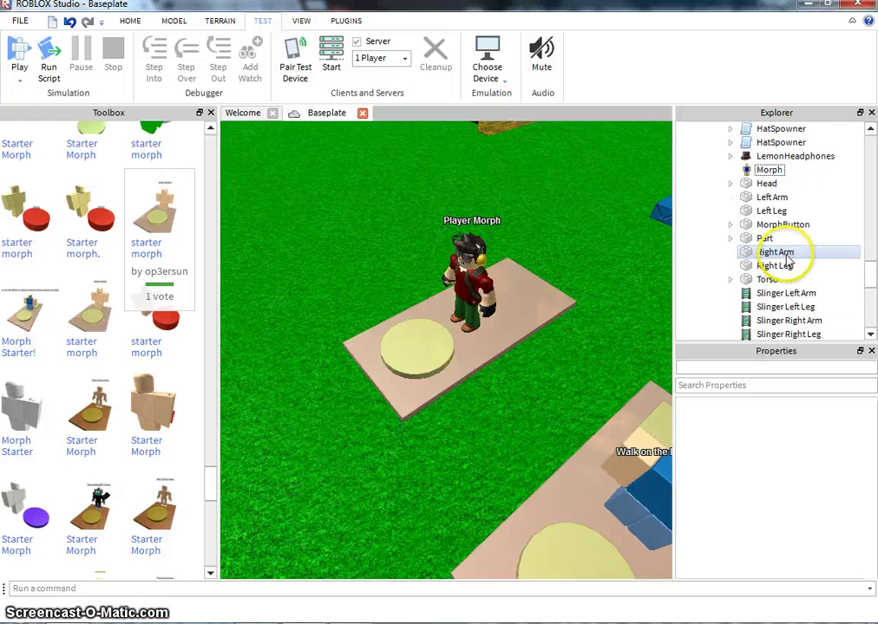
left_click(760, 239)
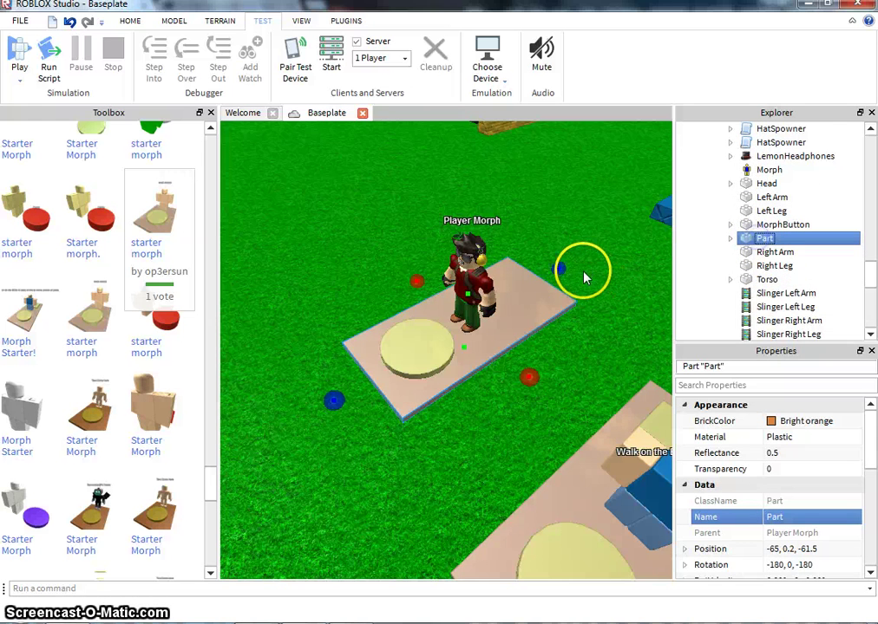
left_click(548, 297)
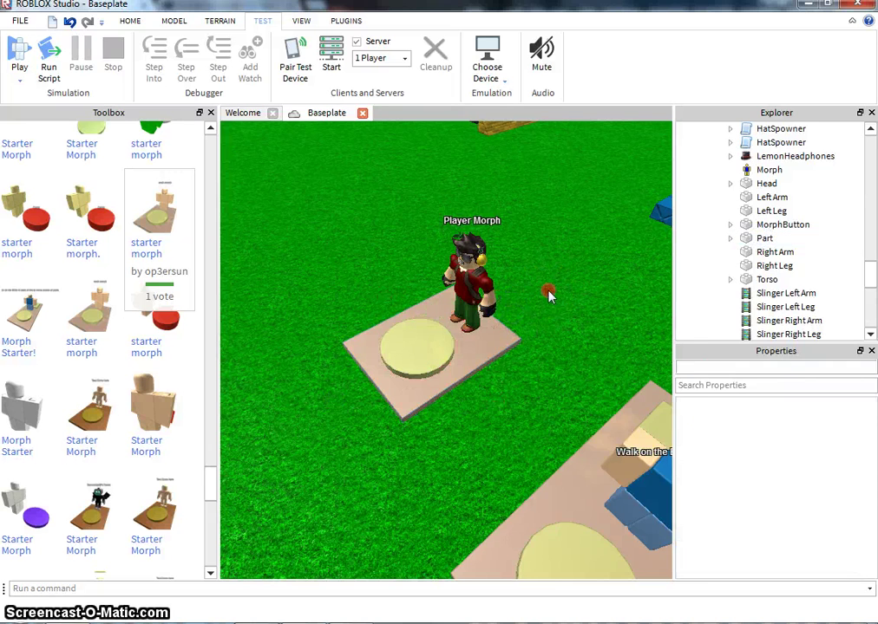
Rename the Player Morph model inside the pasted morph as "TurboCool105 Morph".
right_click(503, 290)
left_click(472, 296)
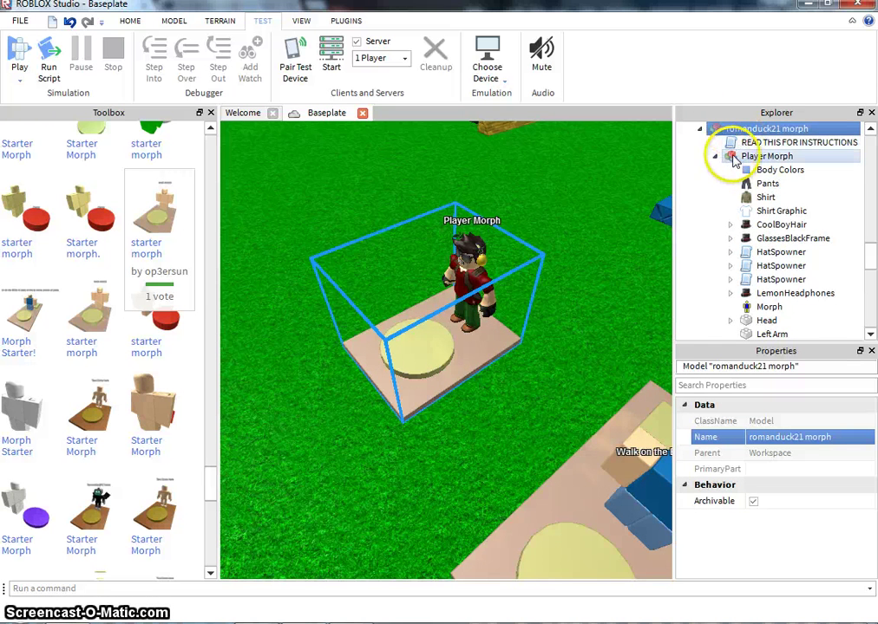
left_click(761, 159)
left_click(763, 160)
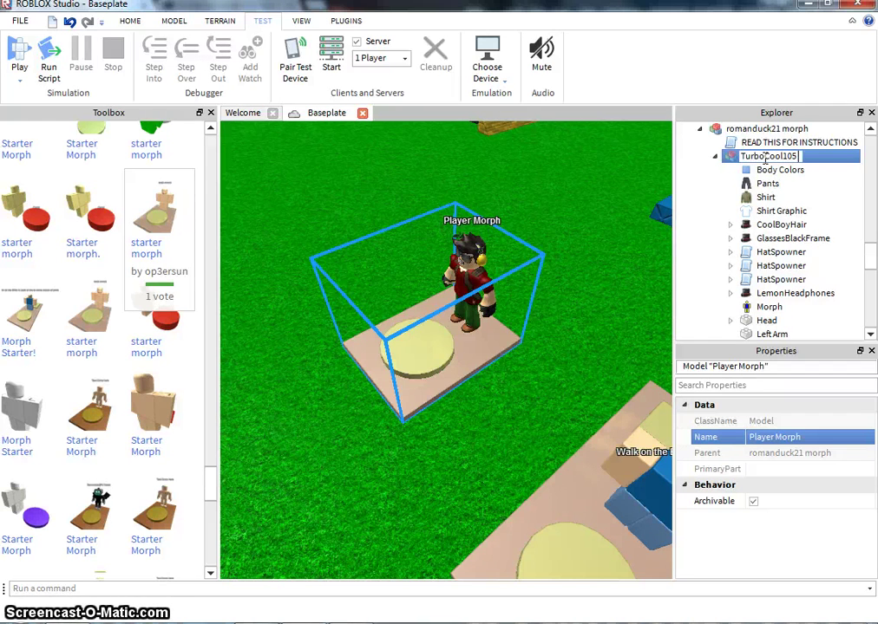
type("h")
key("Return")
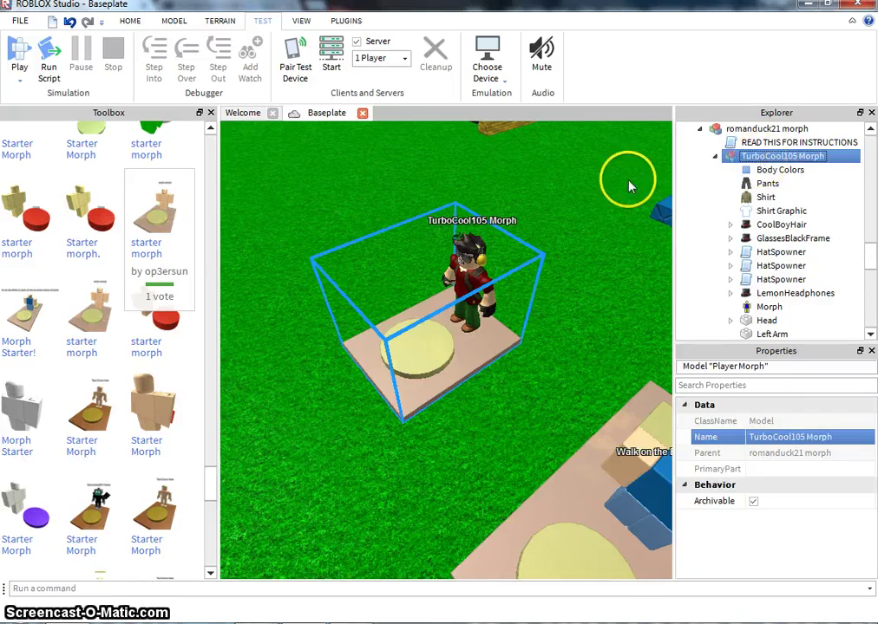
Move the TurboCool105 Morph across the grass to the edge of the blue-framed sandbox and deselect it.
left_click(607, 224)
right_click_drag(607, 224, 598, 223)
scroll(429, 278, "down", 5)
left_click_drag(483, 310, 423, 275)
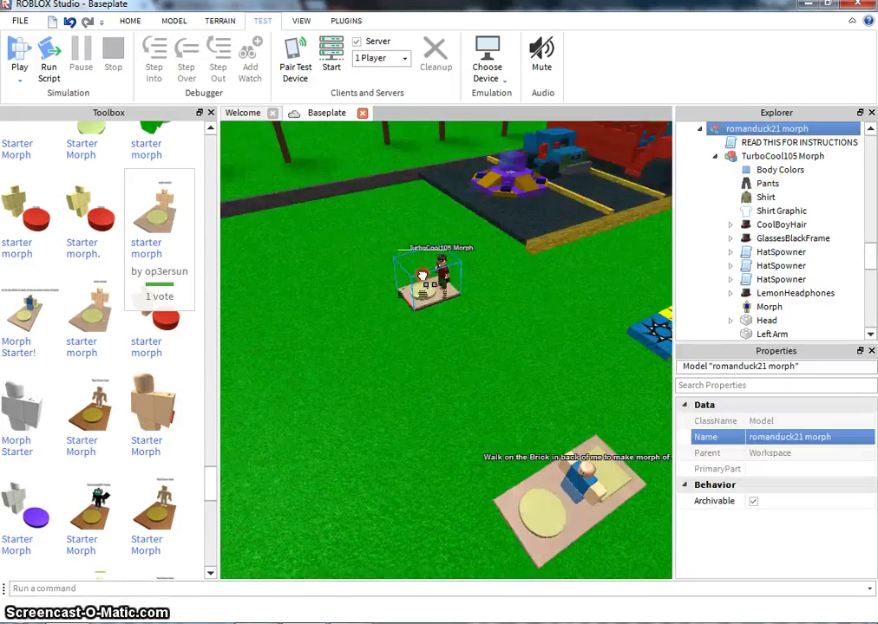
right_click_drag(422, 276, 422, 274)
left_click_drag(422, 275, 354, 286)
left_click(385, 356)
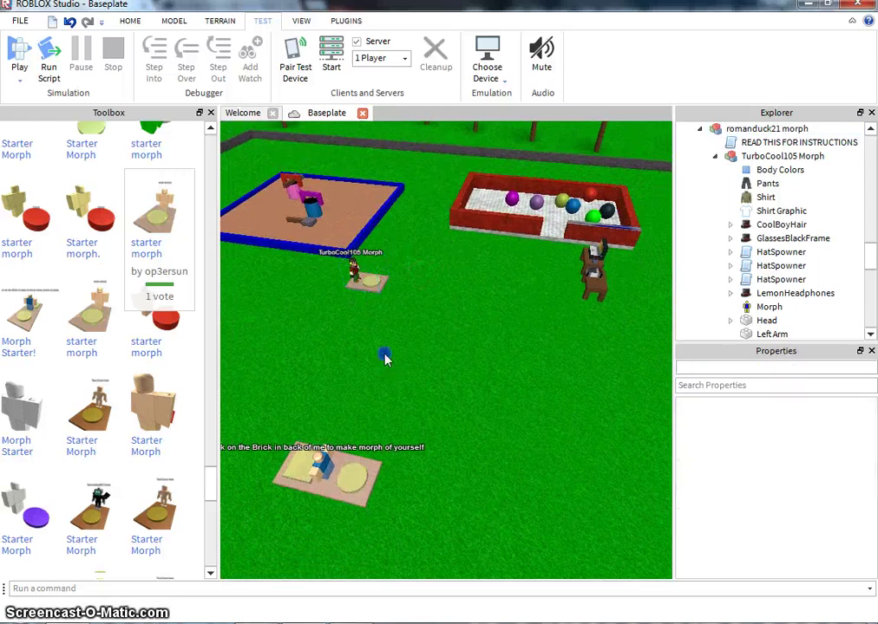
Rename the inner "Walk on the Brick in back of me" model of the original morph as "Start Morph".
right_click_drag(398, 395, 401, 359)
left_click(449, 348)
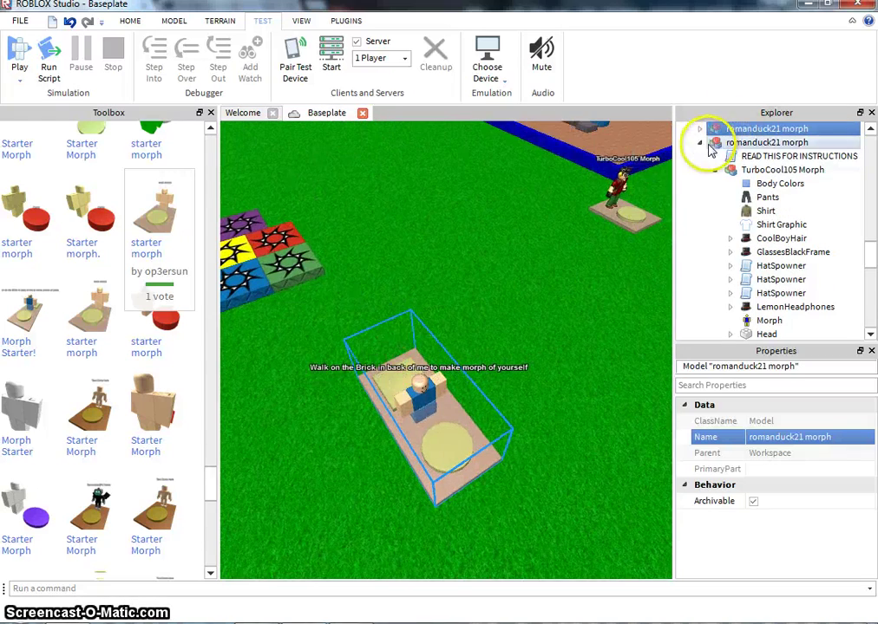
left_click(699, 143)
left_click(700, 128)
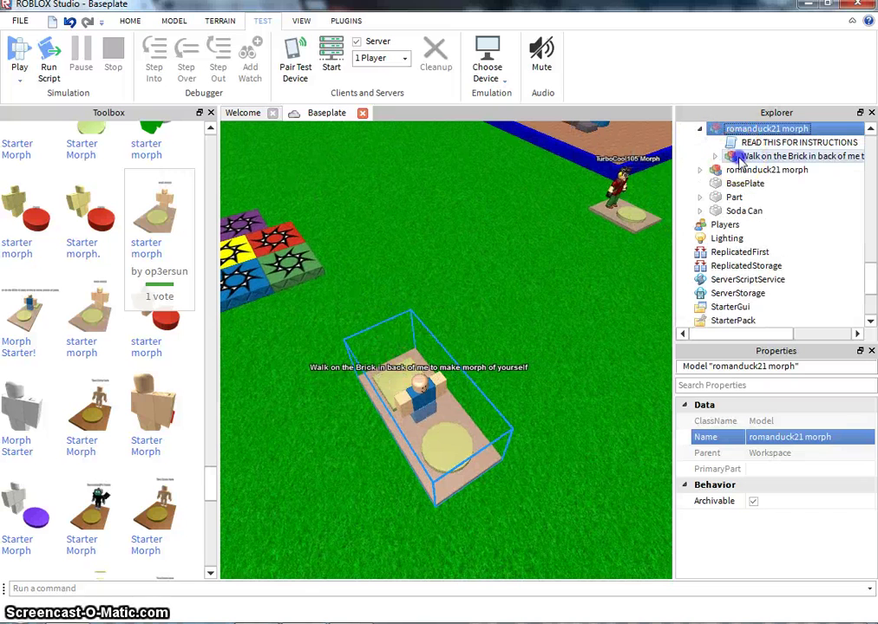
left_click(746, 158)
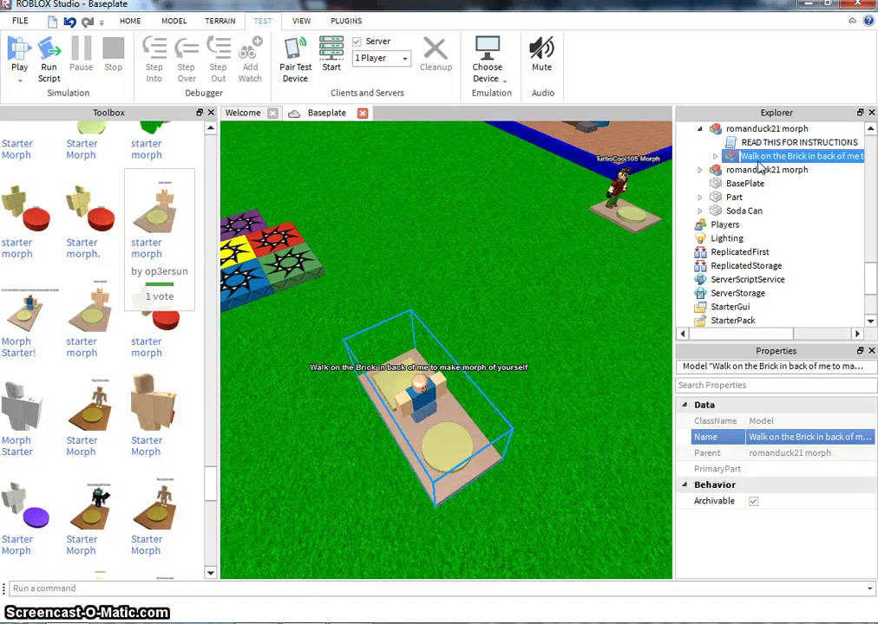
type("StartMorph")
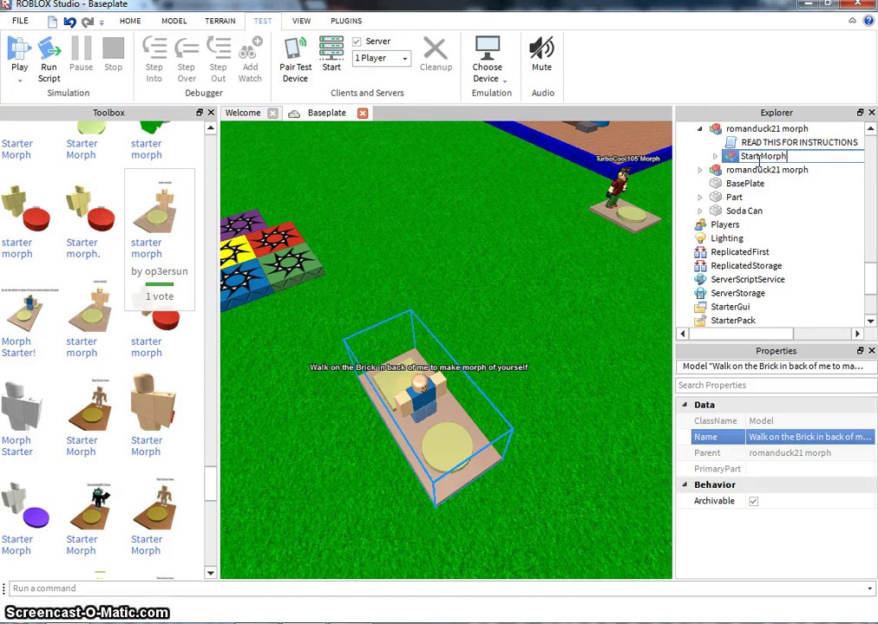
key("Return")
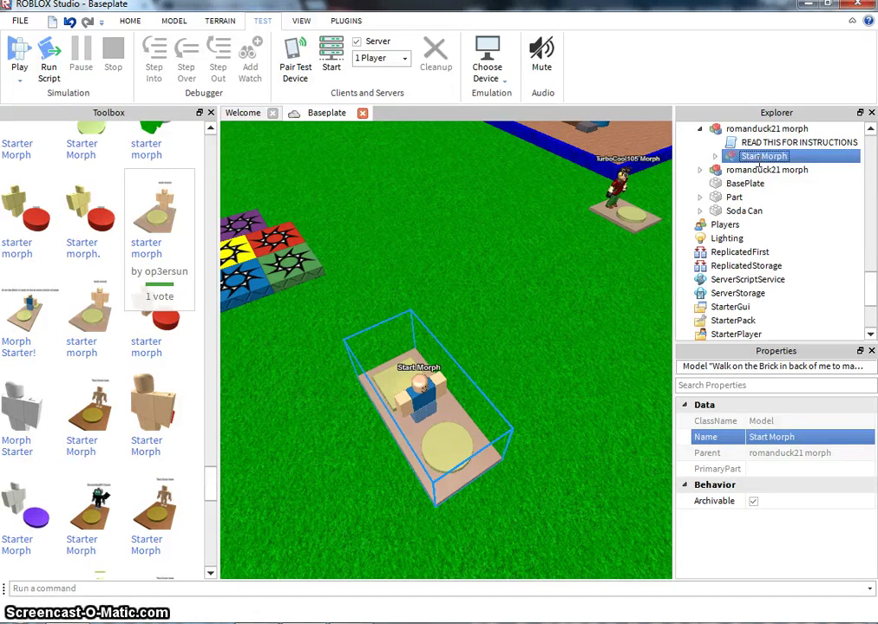
Rename the outer romanduck21 morph model that contains the Start Morph as "Starter morph".
left_click(518, 253)
right_click_drag(533, 322, 664, 242)
left_click(446, 433)
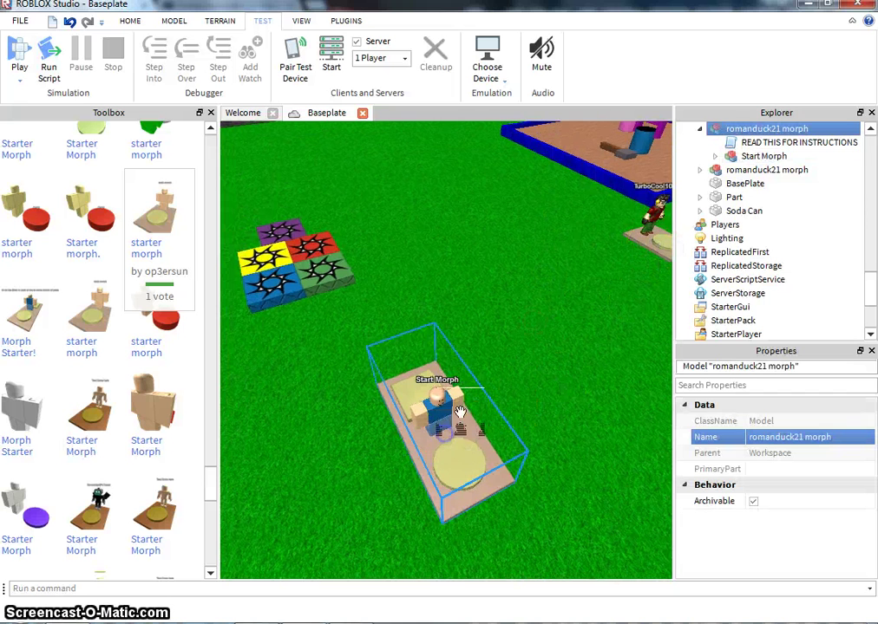
right_click(722, 130)
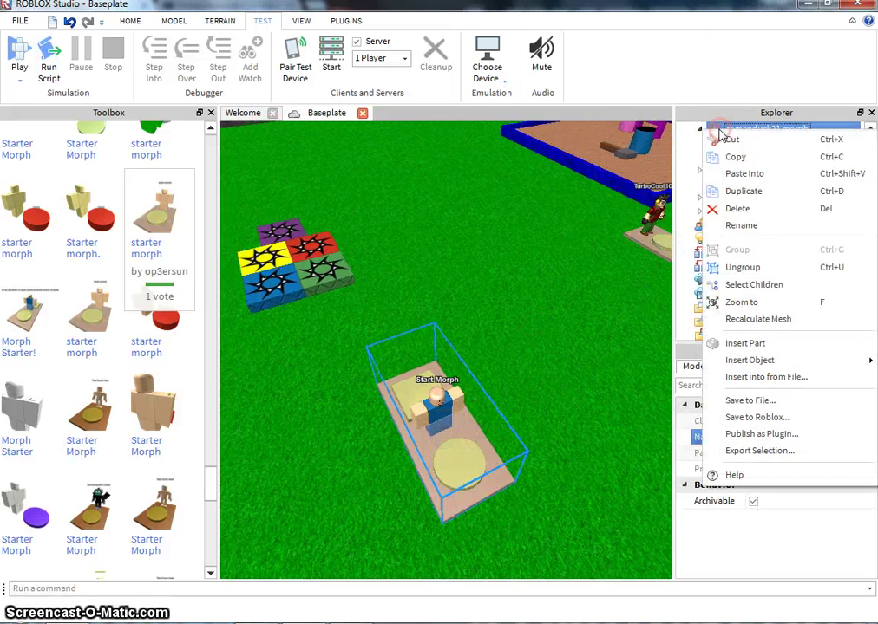
left_click(739, 130)
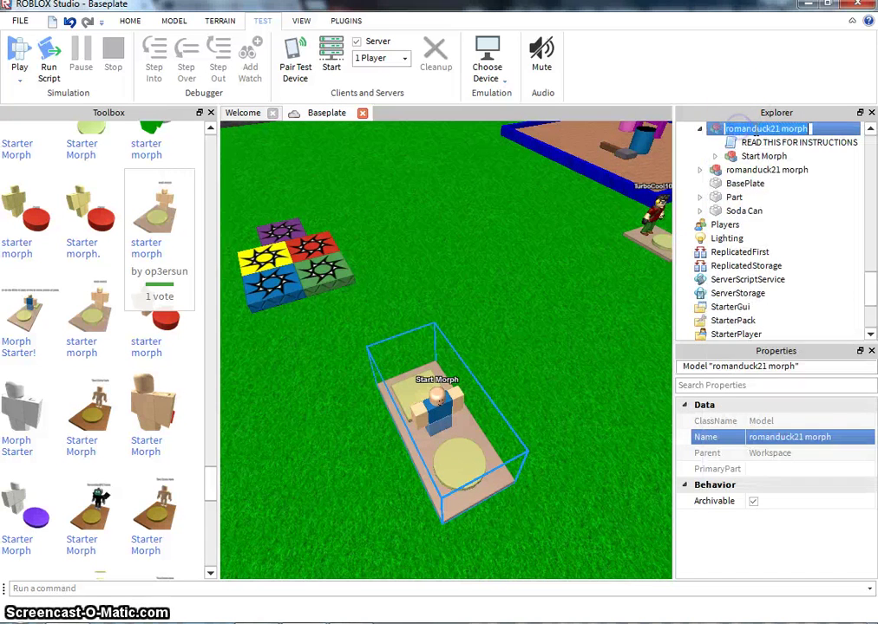
left_click_drag(778, 128, 688, 129)
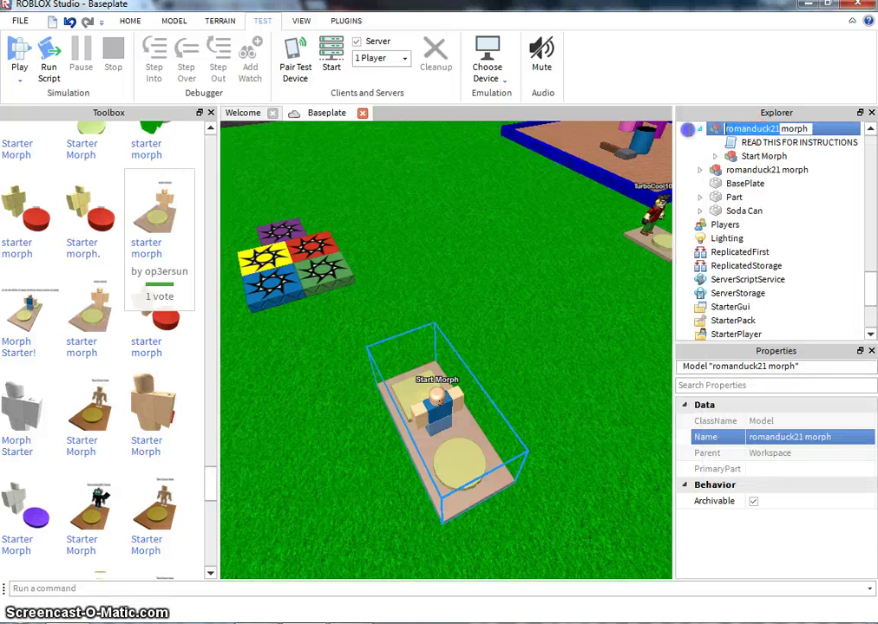
left_click(699, 129)
Save the Starter morph model to Roblox as a new model named "Starter Morph".
right_click(709, 130)
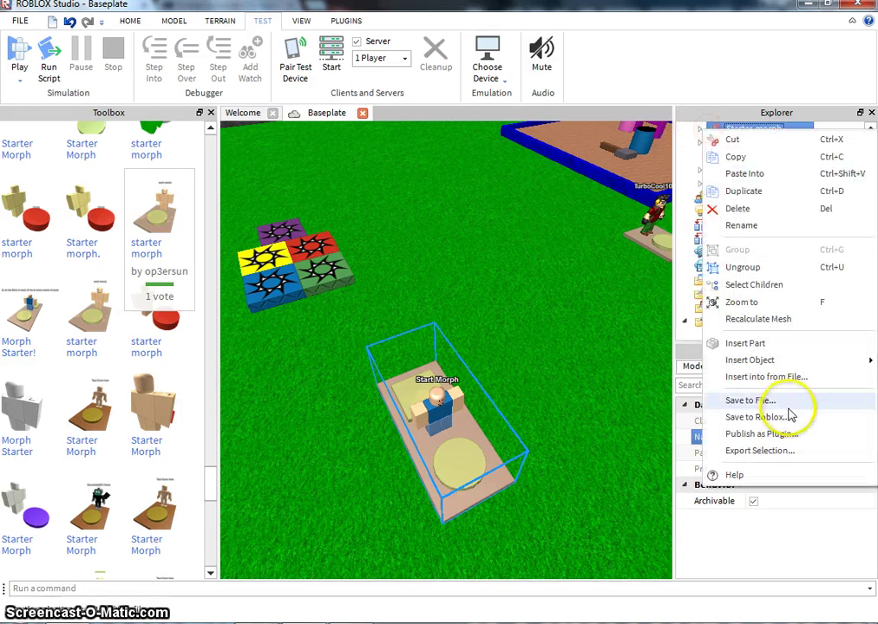
left_click(765, 419)
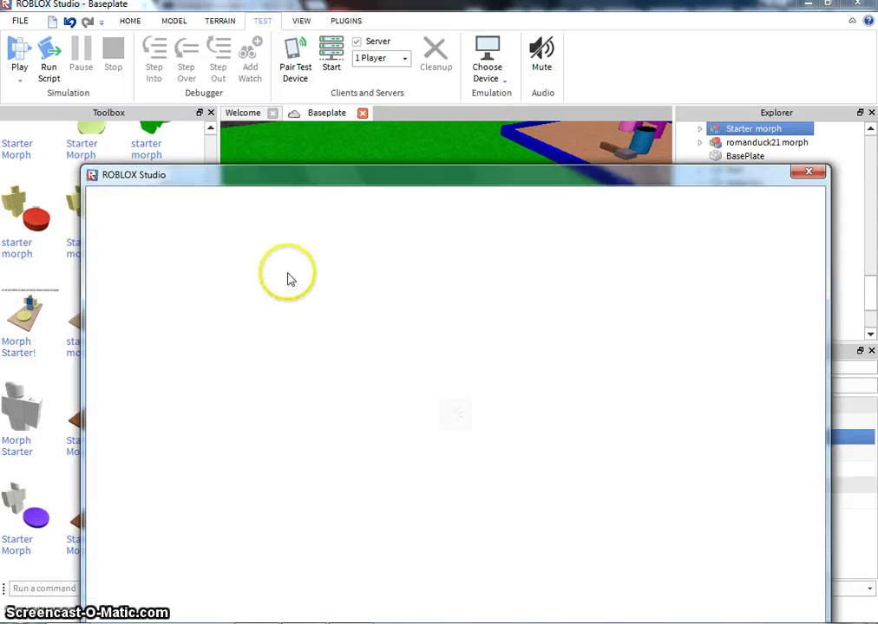
left_click(146, 292)
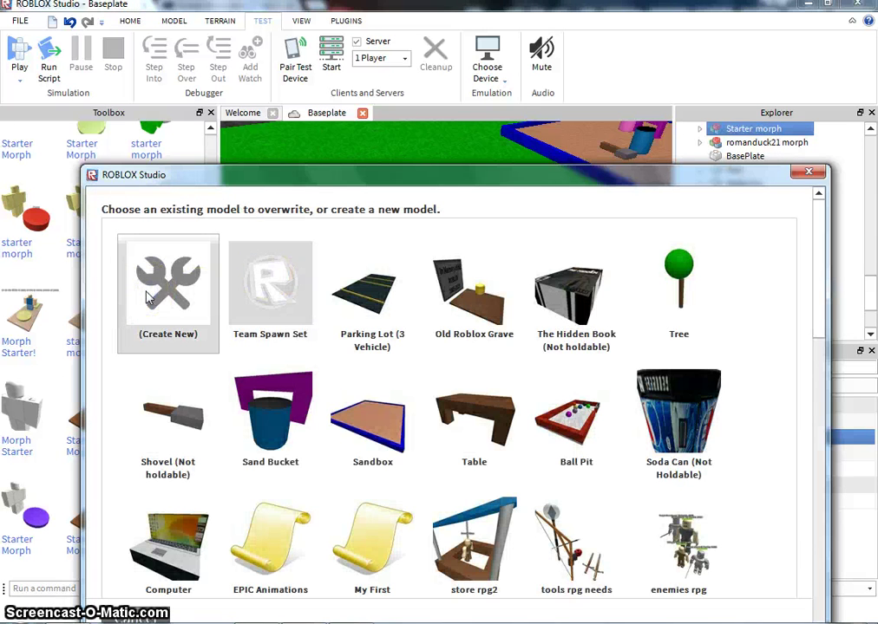
left_click(168, 298)
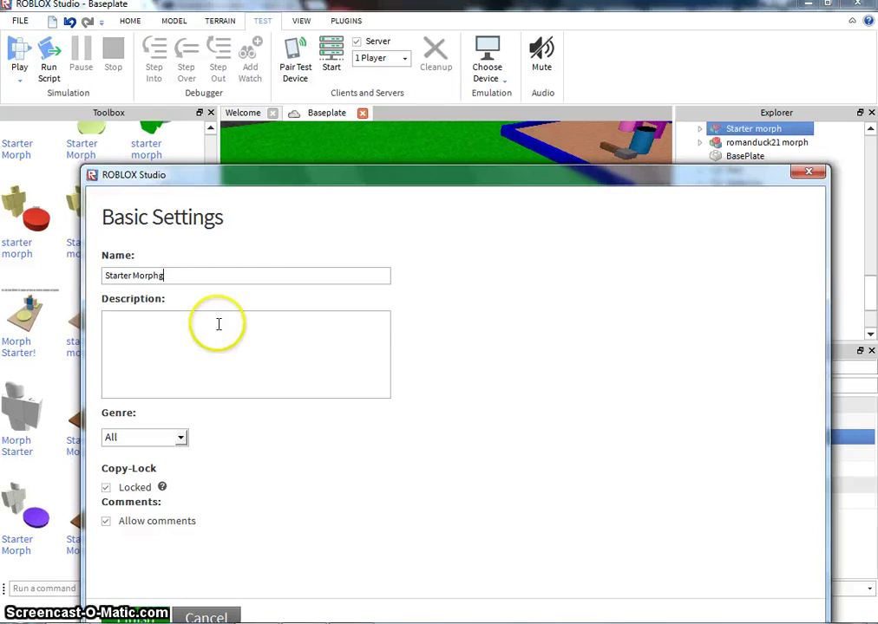
key("BackSpace")
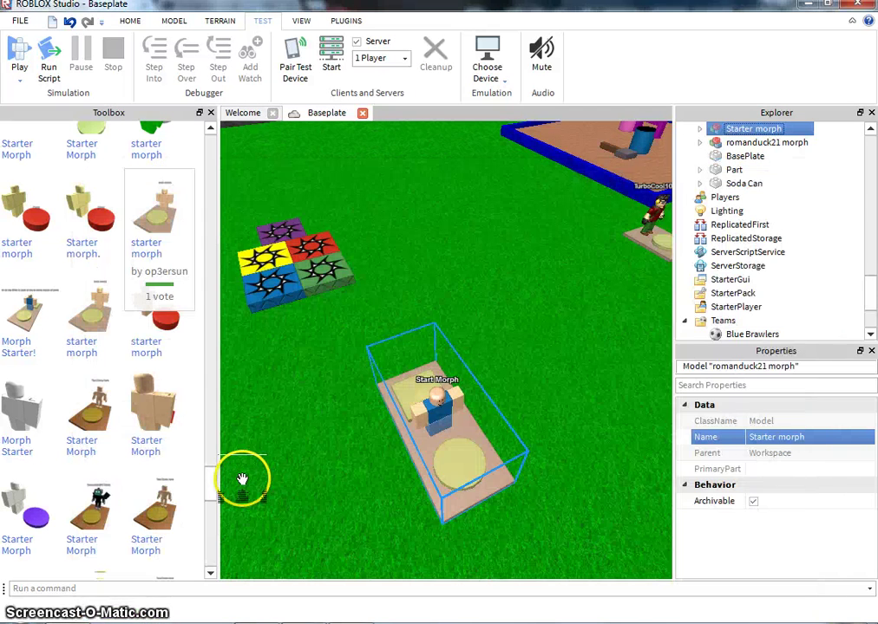
Move the Starter morph across the grass to stand beside the TurboCool105 Morph and deselect it.
left_click_drag(390, 429, 512, 288)
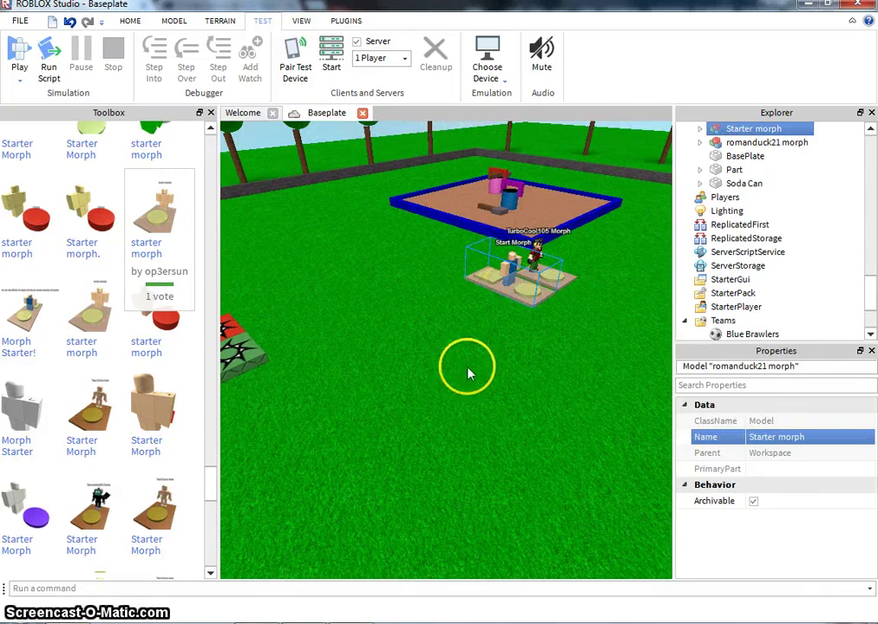
left_click(451, 402)
Examine the tables with the computer, soda can and book, and inspect the TurboCool105 Morph figure up close.
key("w")
right_click_drag(452, 400, 452, 401)
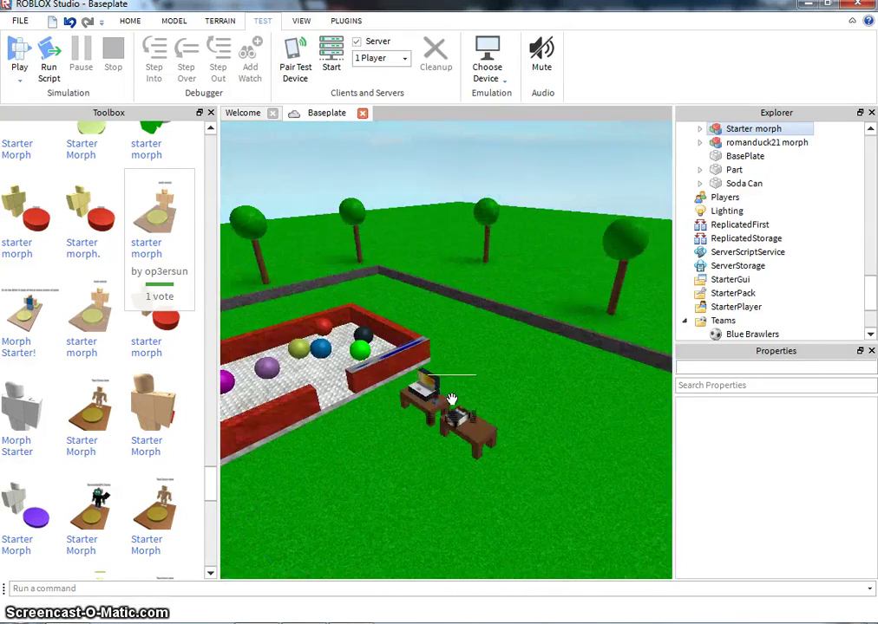
scroll(451, 401, "up", 1)
scroll(451, 405, "up", 3)
scroll(452, 405, "up", 5)
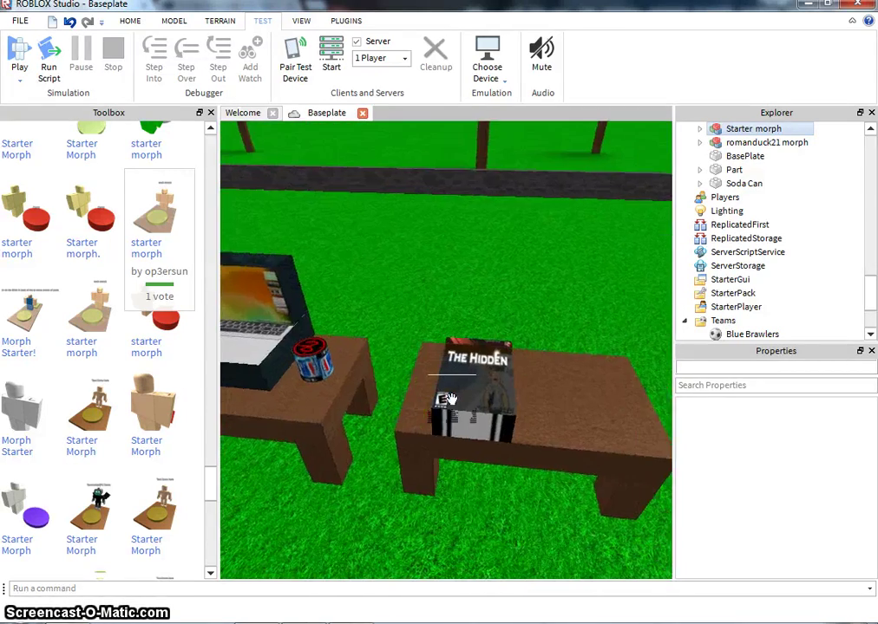
left_click(452, 399)
left_click(511, 252)
right_click_drag(511, 251, 495, 282)
scroll(511, 252, "up", 3)
left_click(495, 283)
scroll(453, 414, "up", 6)
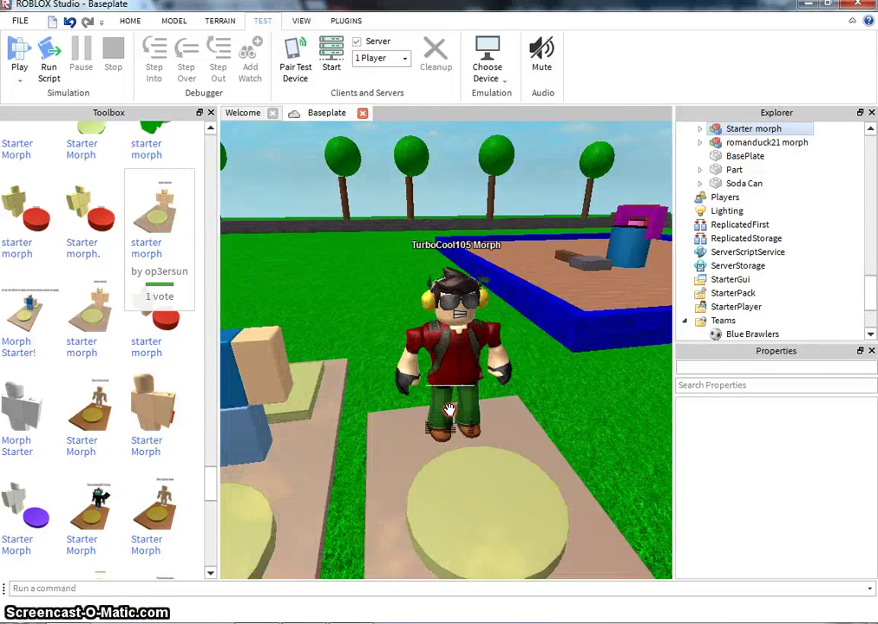
scroll(449, 410, "up", 2)
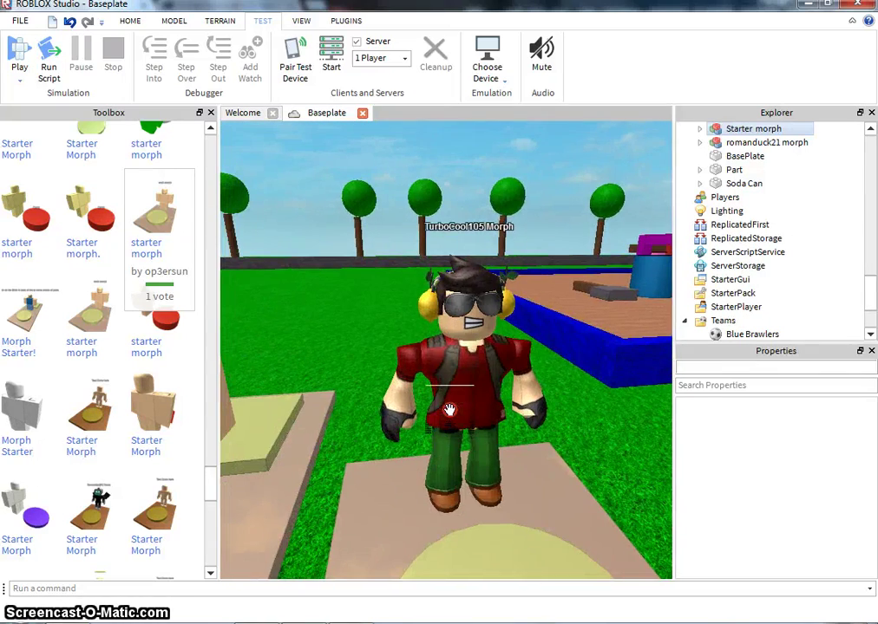
scroll(449, 409, "down", 5)
right_click_drag(449, 410, 449, 412)
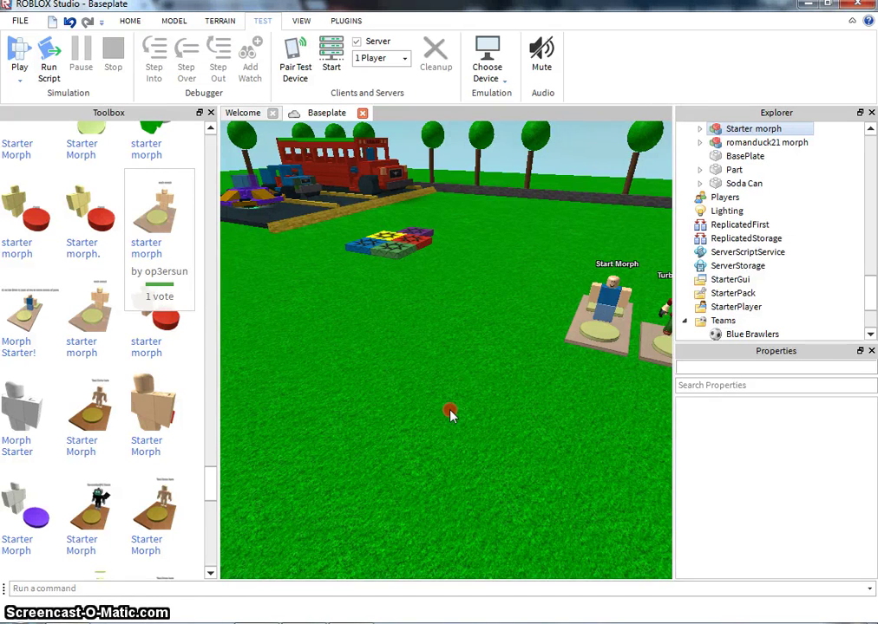
scroll(448, 414, "down", 3)
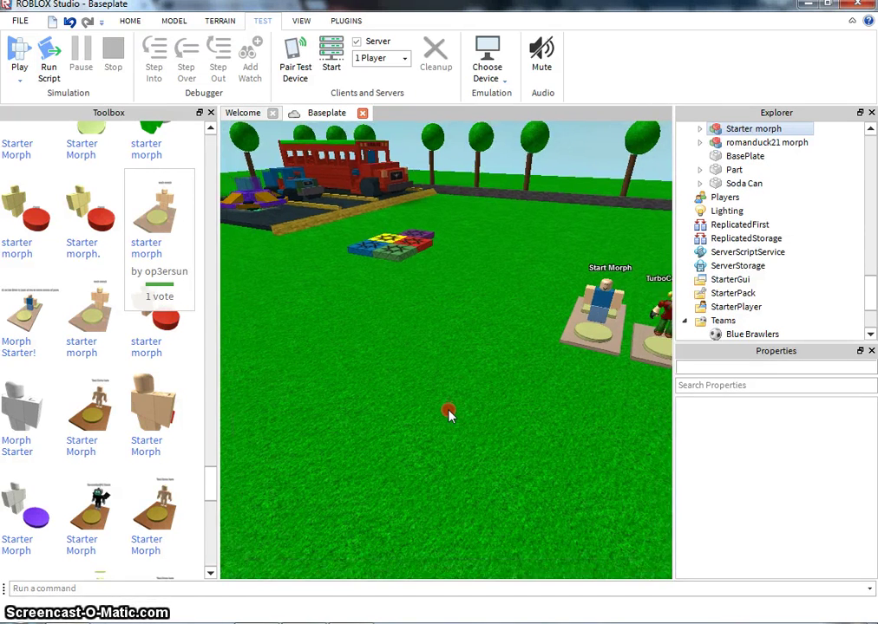
right_click(449, 414)
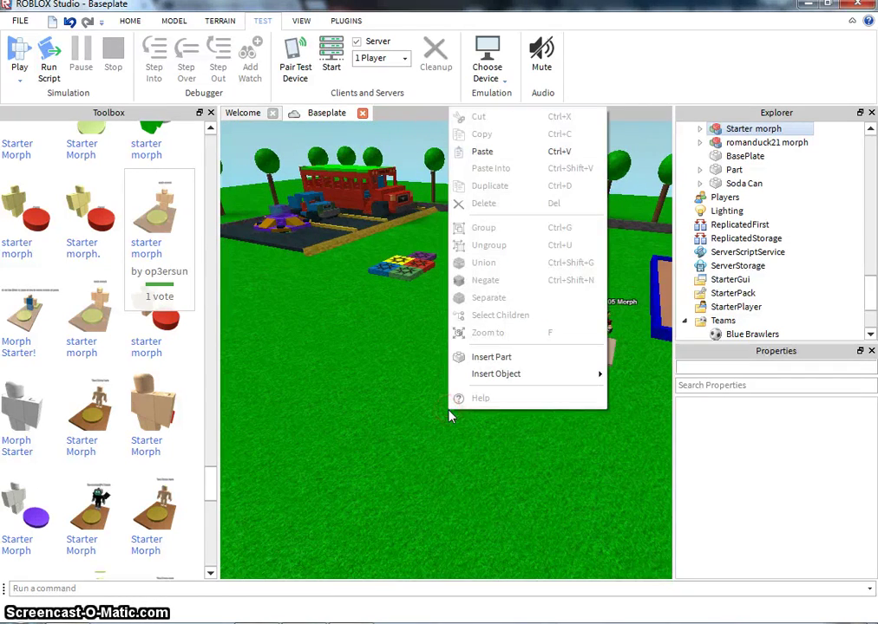
left_click(419, 429)
scroll(705, 277, "up", 3)
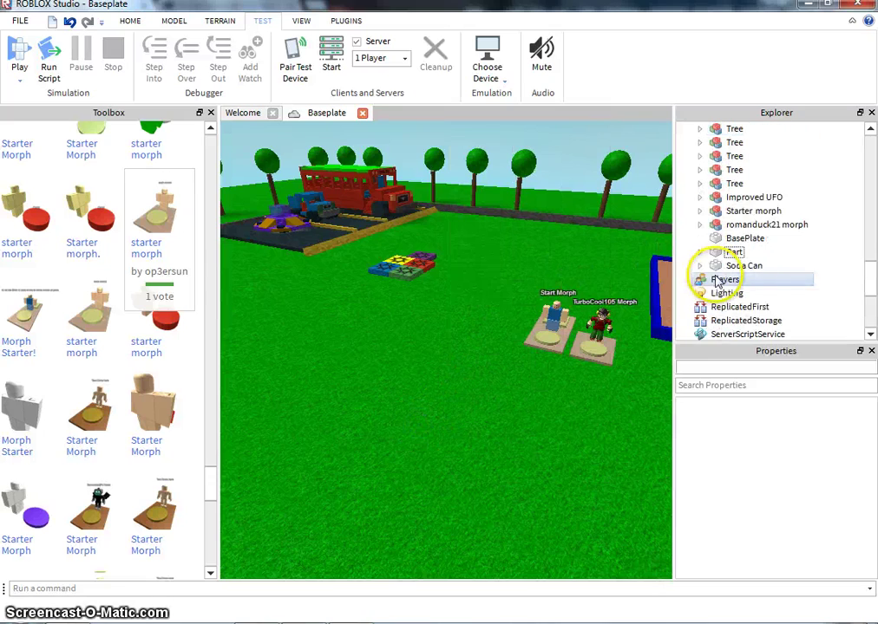
left_click(734, 293)
scroll(471, 366, "down", 2)
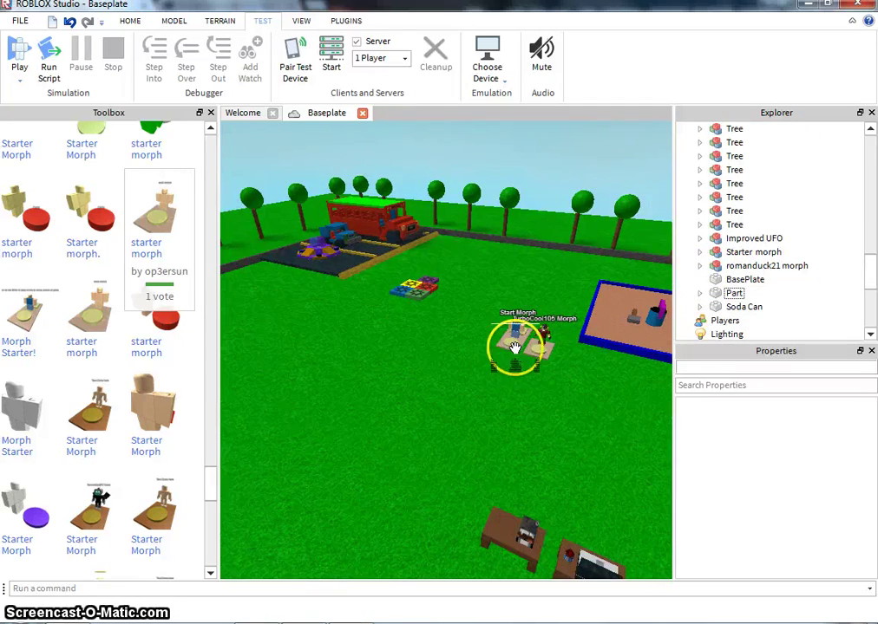
scroll(479, 399, "up", 5)
right_click_drag(480, 399, 478, 396)
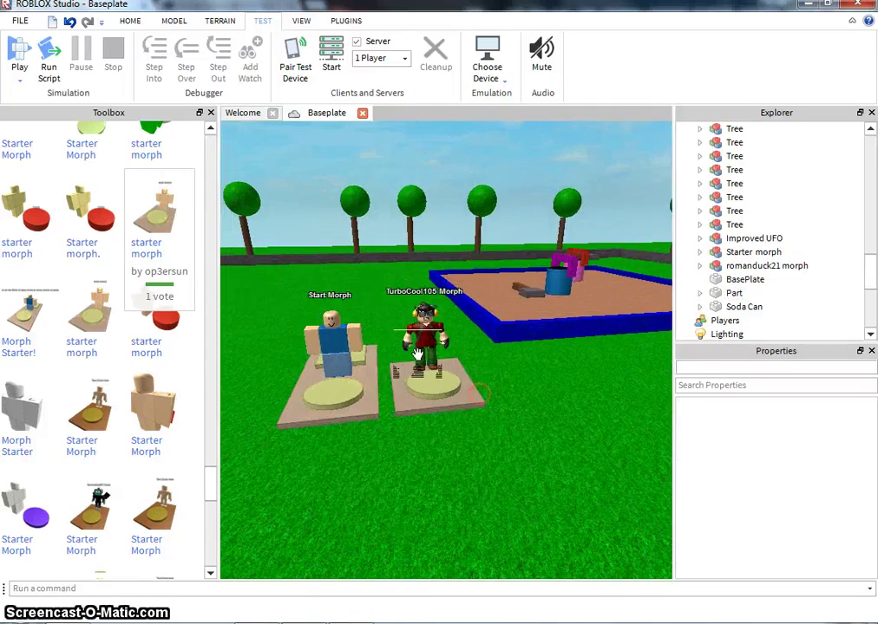
left_click(417, 354)
right_click_drag(417, 354, 417, 381)
scroll(417, 381, "down", 2)
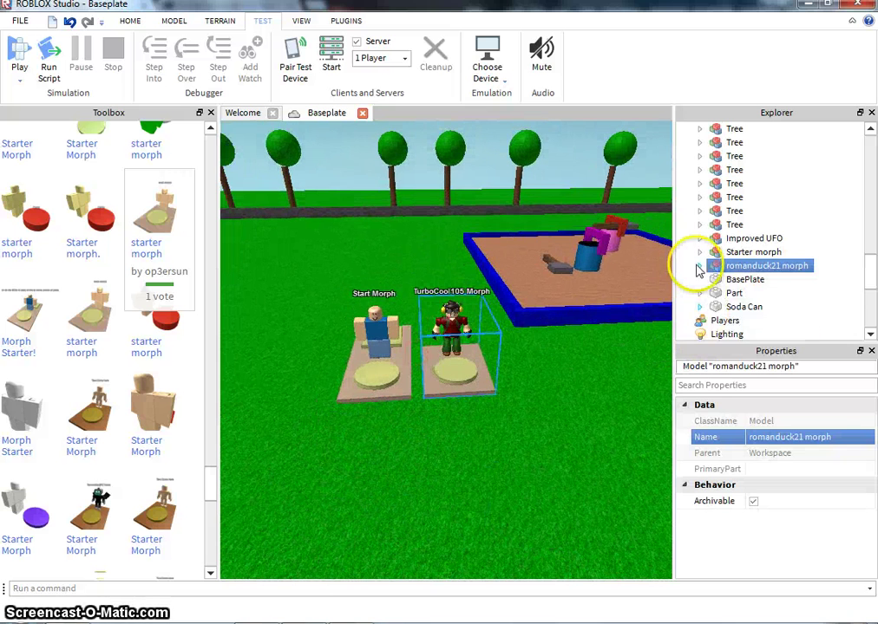
left_click(699, 271)
scroll(710, 274, "down", 3)
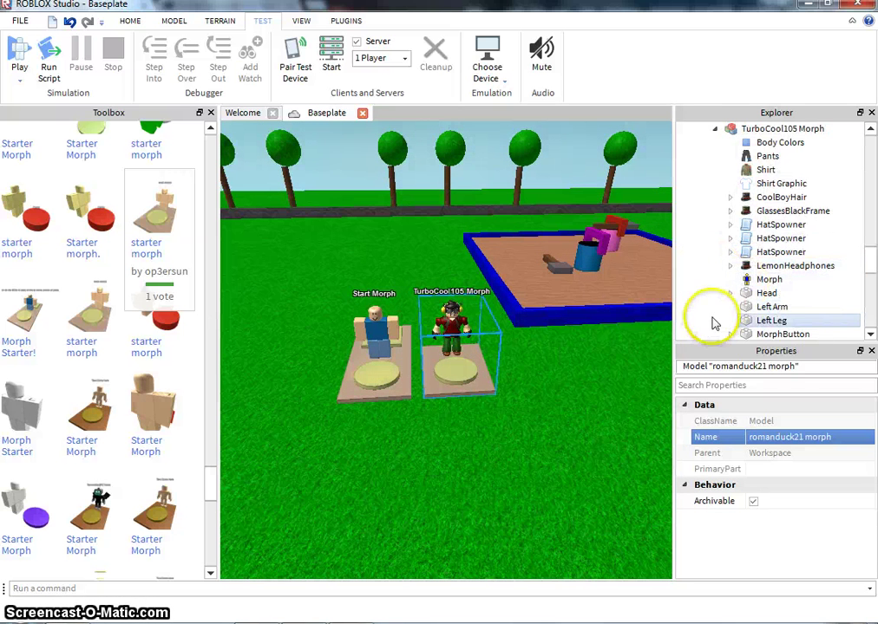
scroll(714, 323, "down", 3)
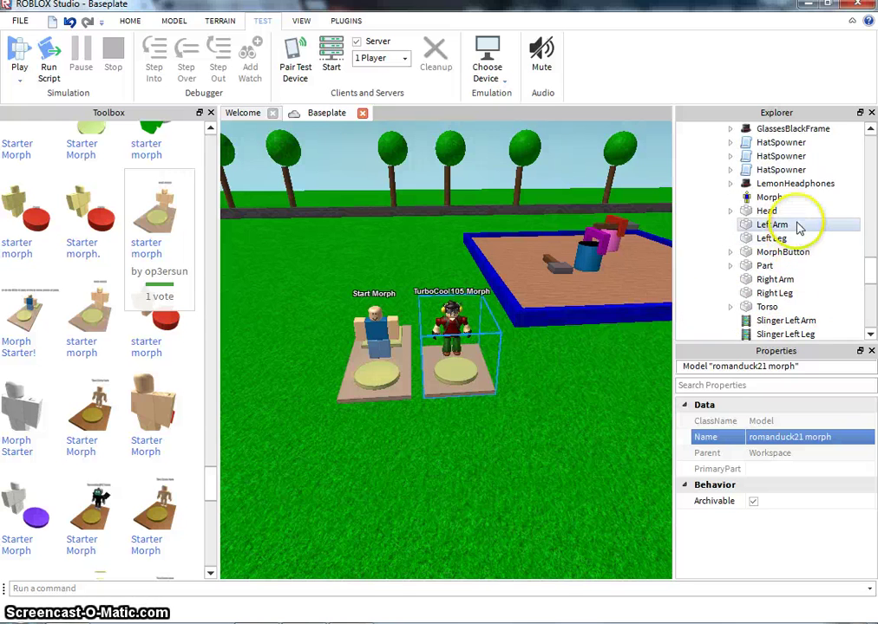
scroll(799, 226, "up", 2)
scroll(798, 226, "up", 2)
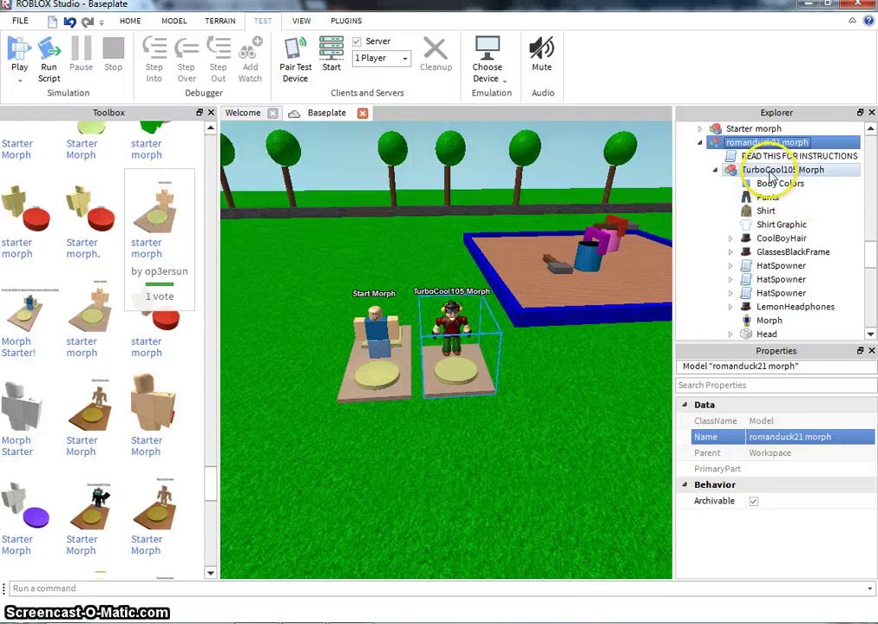
scroll(781, 251, "down", 4)
scroll(780, 226, "up", 2)
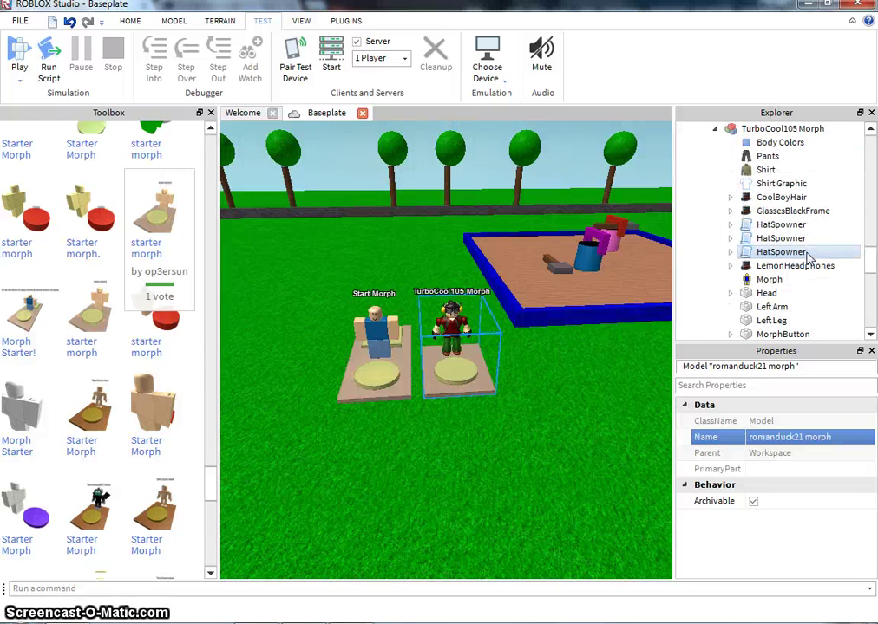
right_click(772, 130)
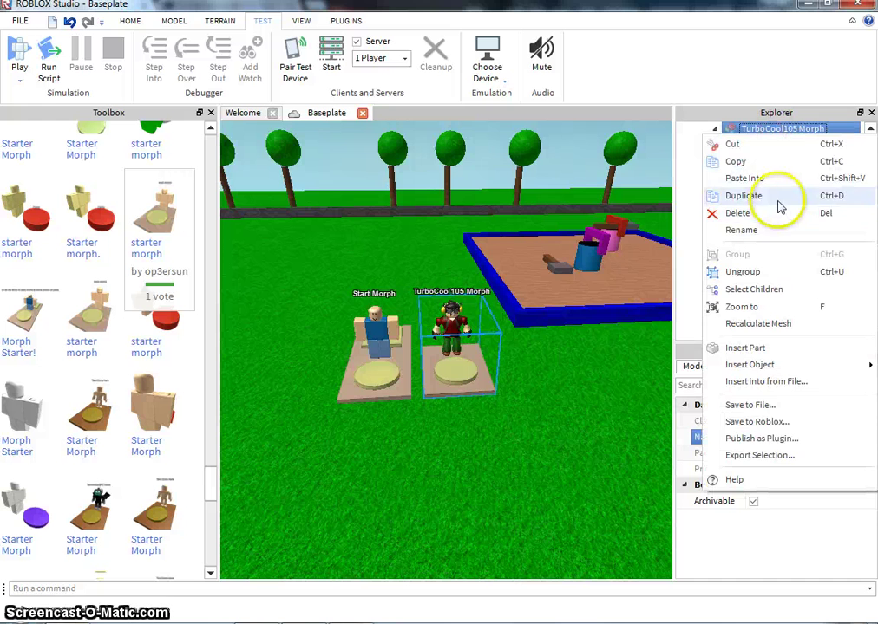
left_click(777, 198)
left_click_drag(458, 270, 448, 360)
left_click(100, 31)
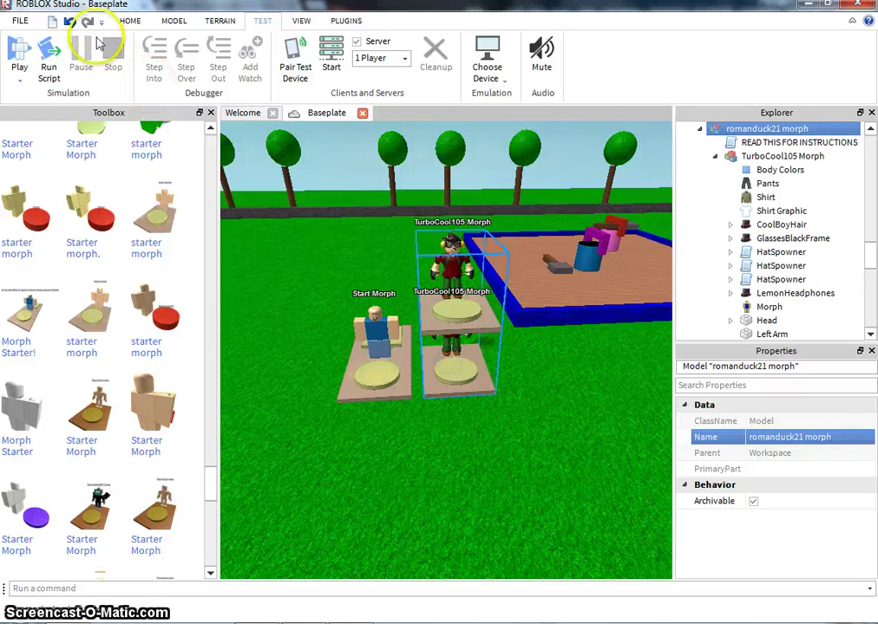
left_click(69, 24)
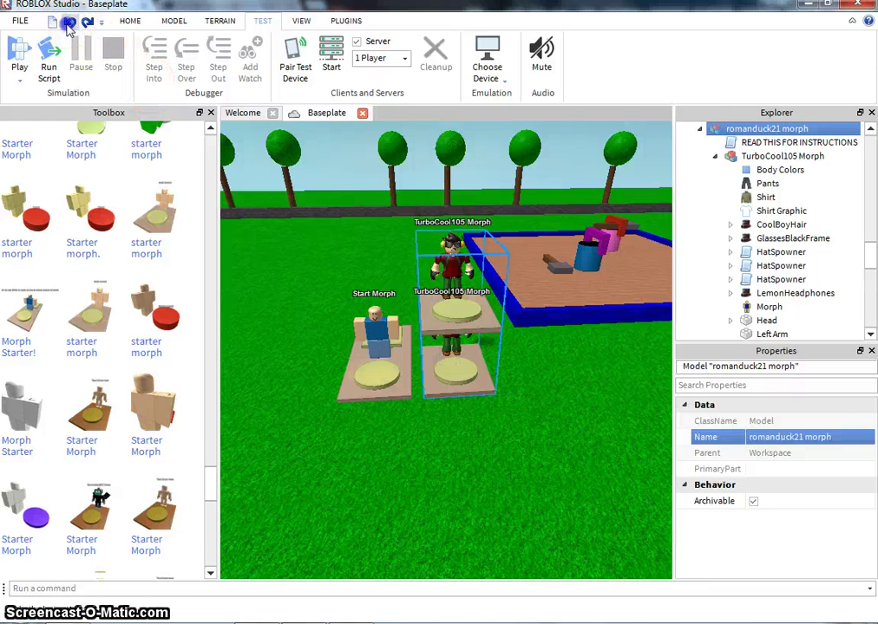
left_click(70, 24)
Copy the TurboCool105 Morph inside the romanduck21 morph, paste it into the world and move the copy onto open grass beside the Start Morph.
left_click(724, 156)
right_click(738, 163)
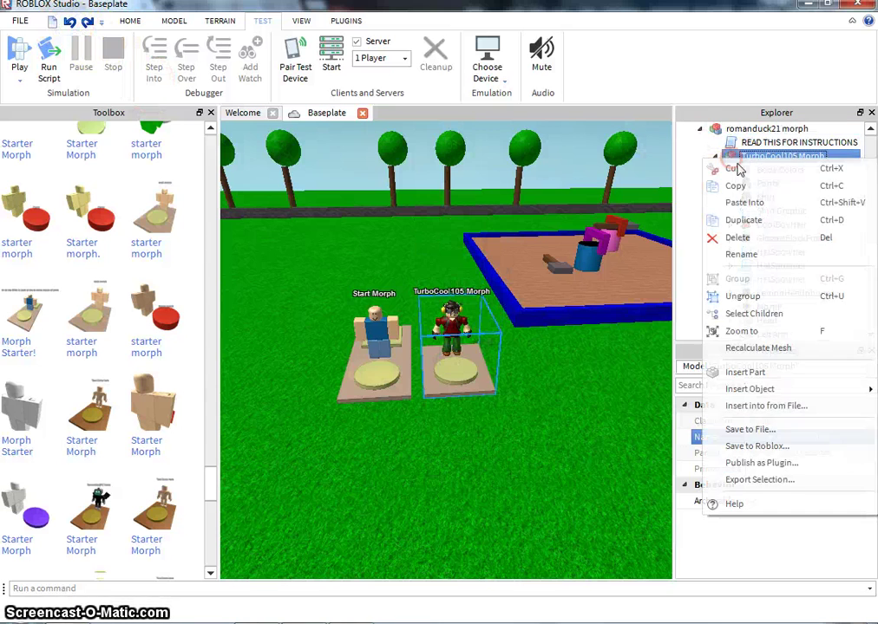
left_click(737, 186)
right_click(548, 430)
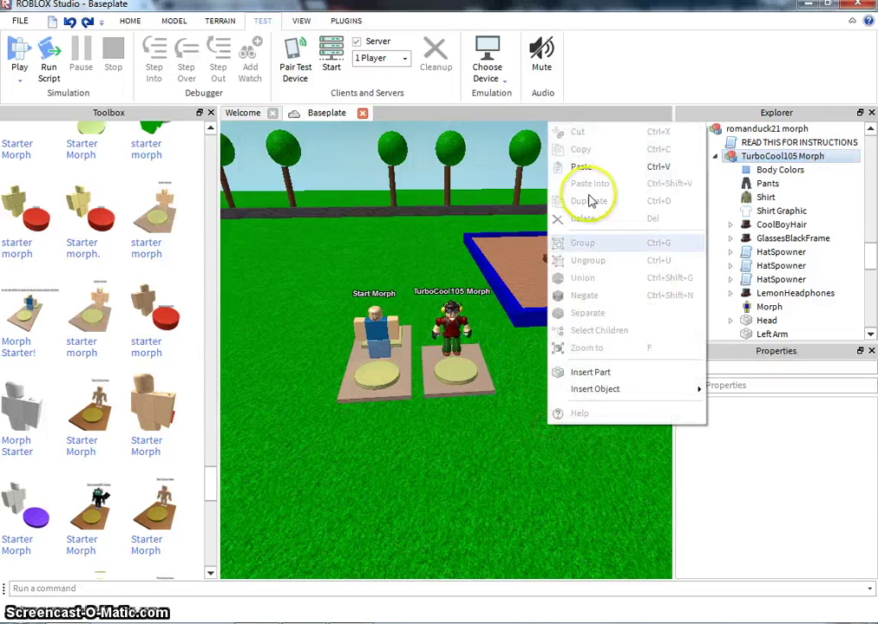
left_click(592, 198)
left_click_drag(461, 308, 535, 427)
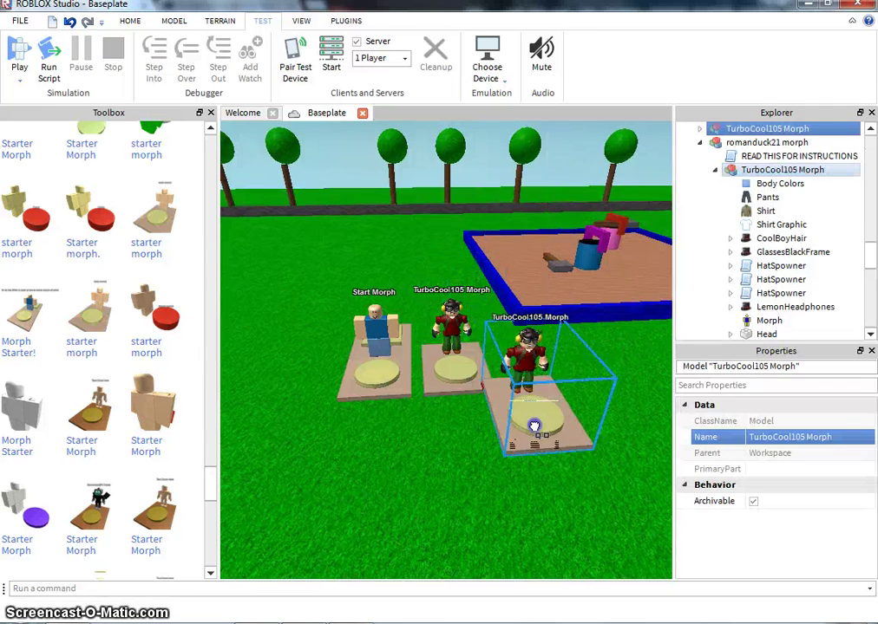
right_click_drag(535, 427, 524, 447)
right_click_drag(565, 208, 571, 214)
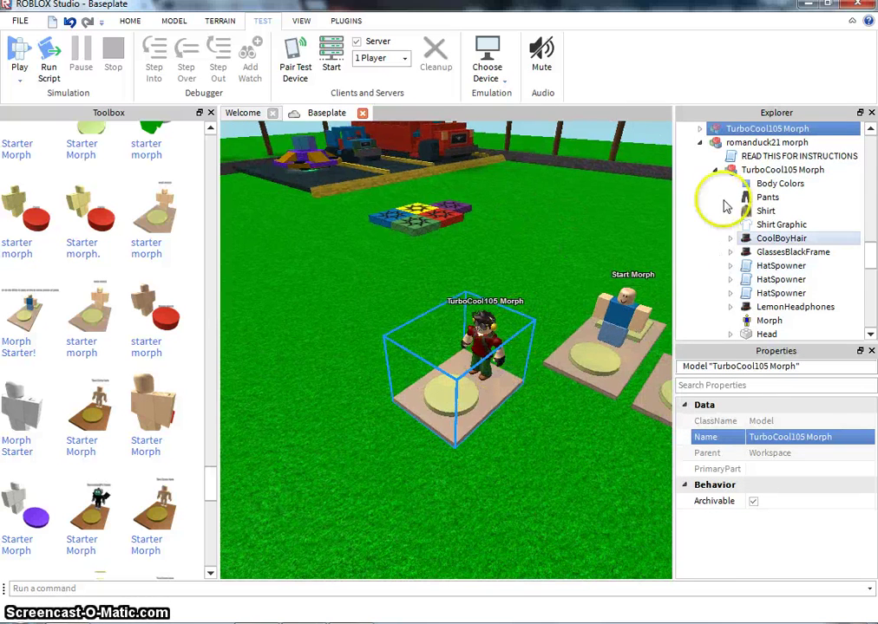
Delete the MorphButton and the base Part from the copied TurboCool105 Morph, keeping only the figure.
left_click(702, 141)
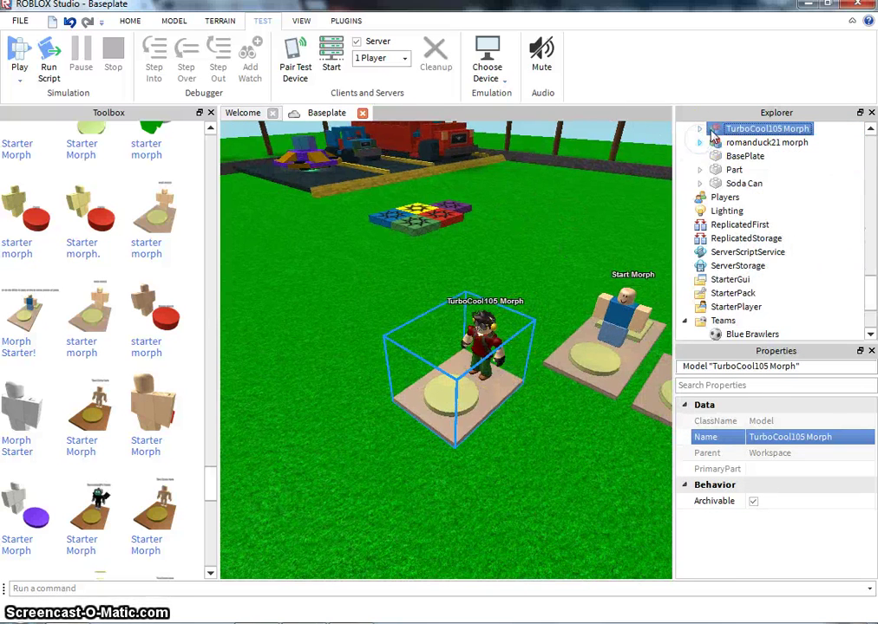
left_click(702, 128)
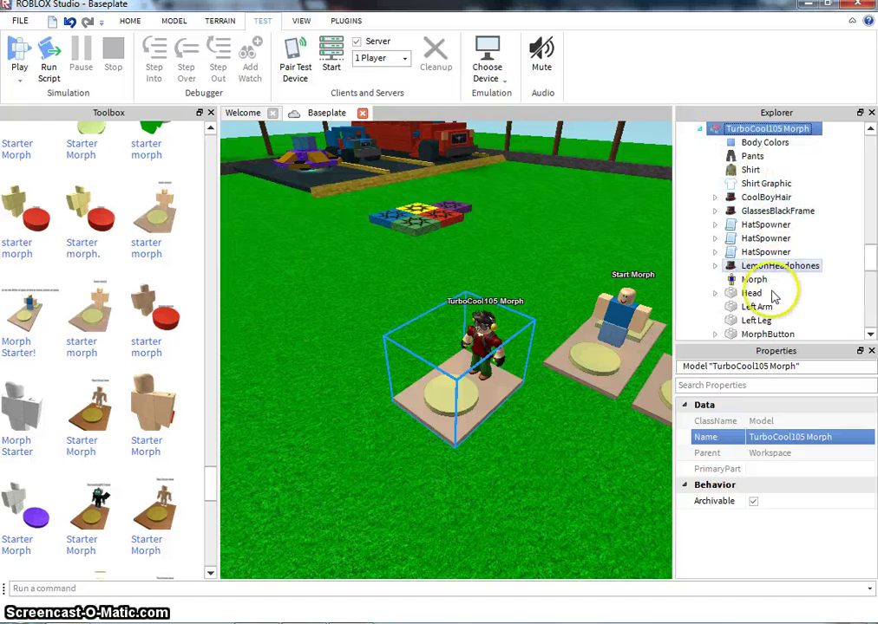
scroll(768, 305, "down", 2)
left_click(763, 251)
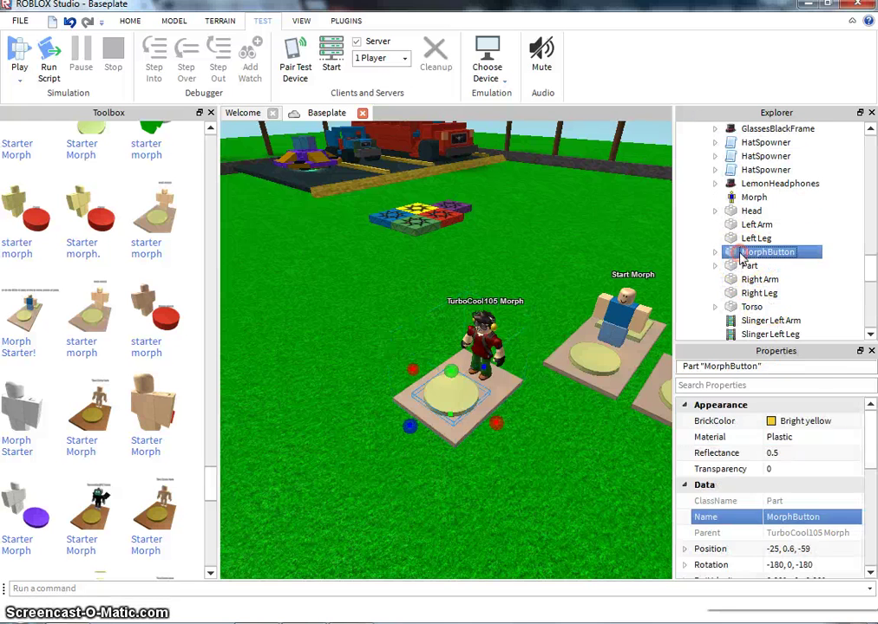
right_click(763, 252)
left_click(738, 331)
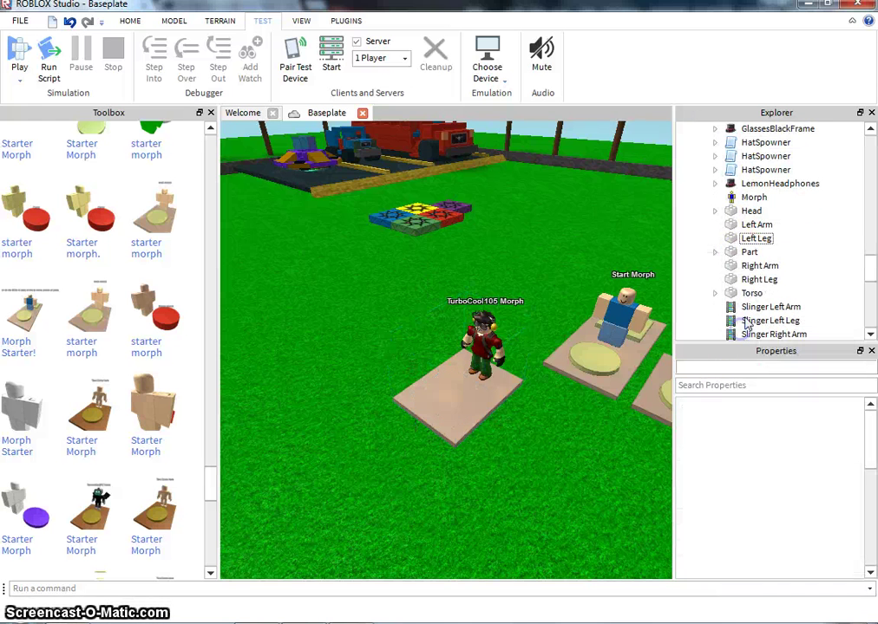
left_click(746, 251)
right_click(739, 251)
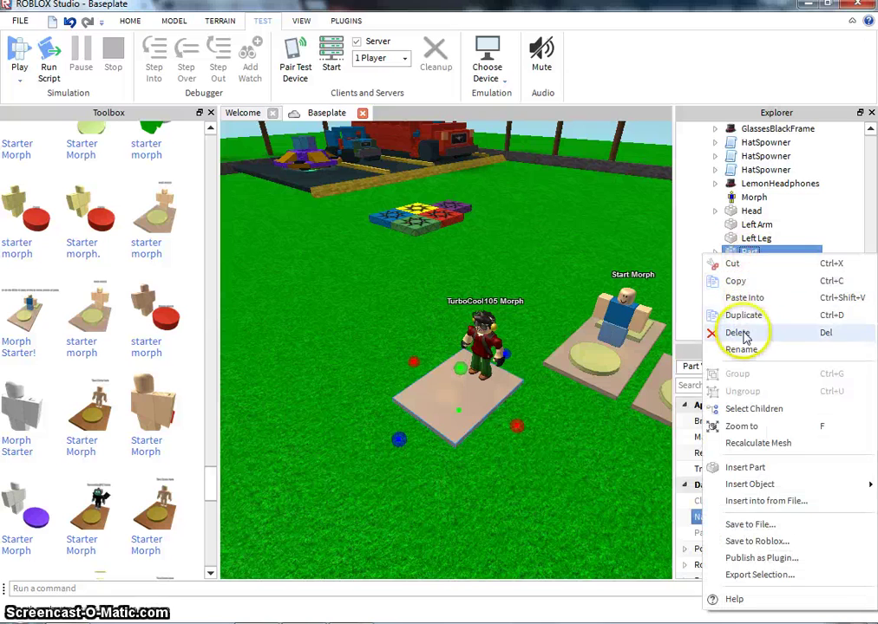
left_click(745, 337)
Move the copied figure a short distance across the grass away from the Start Morph, ending with the Select tool active.
right_click_drag(485, 240, 484, 233)
key("w")
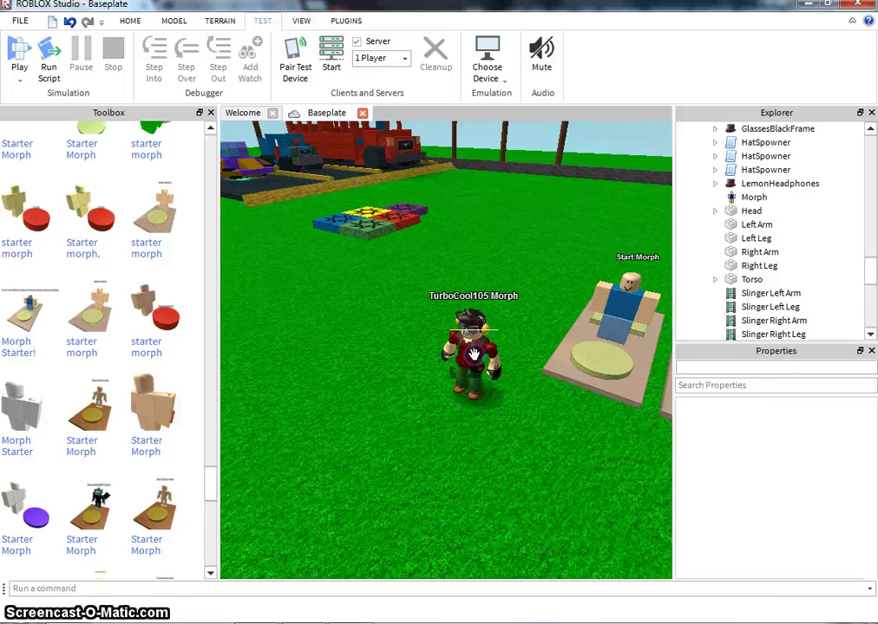
left_click_drag(473, 355, 432, 348)
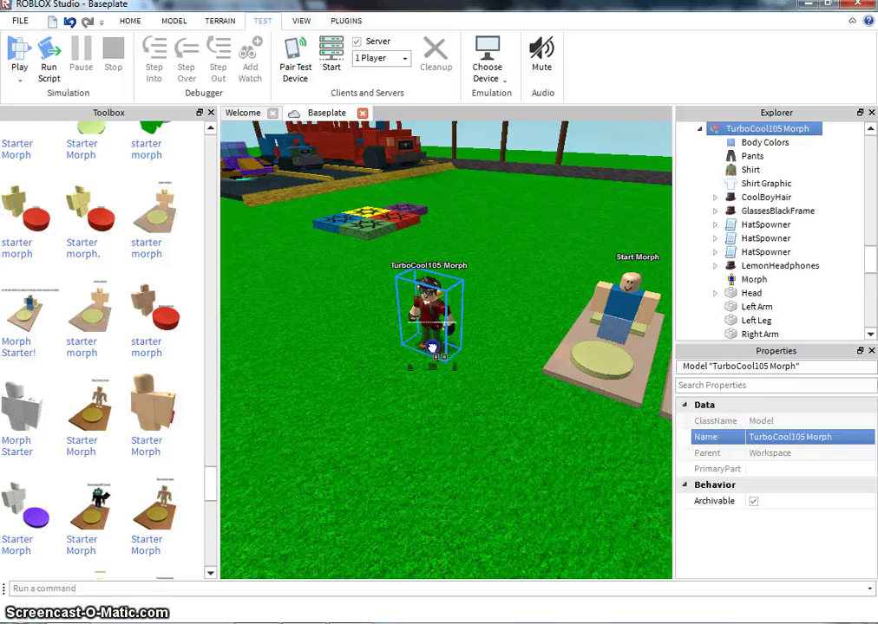
left_click(131, 21)
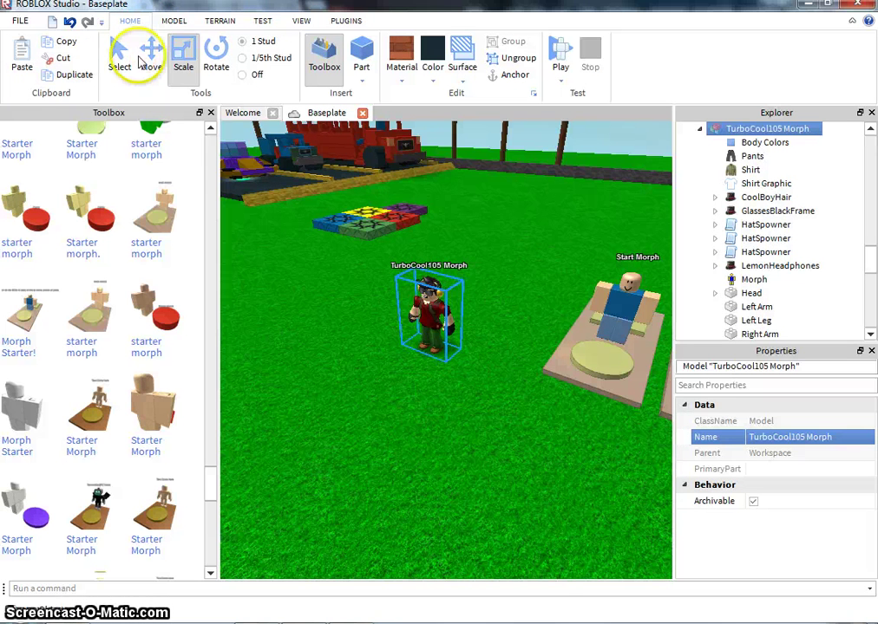
left_click(149, 57)
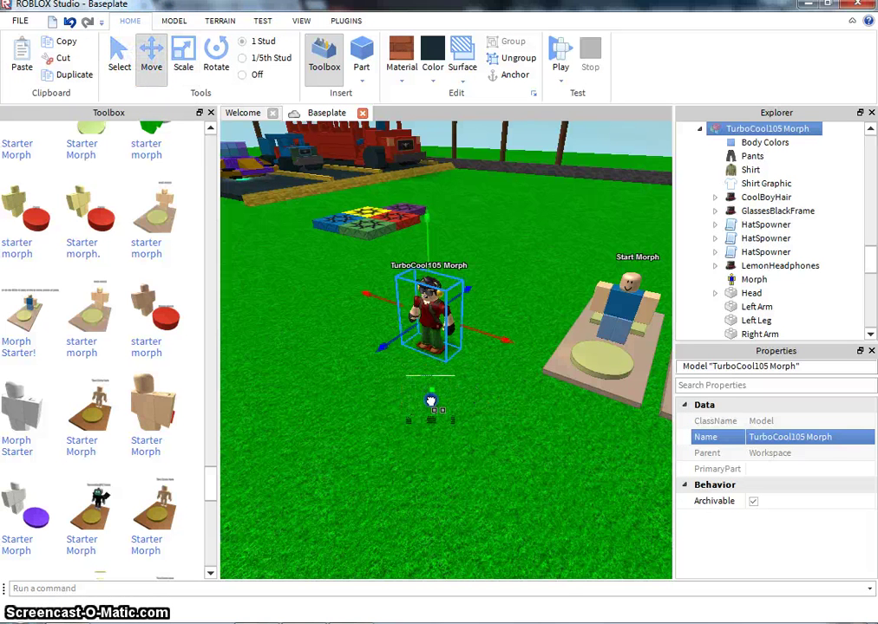
left_click(120, 57)
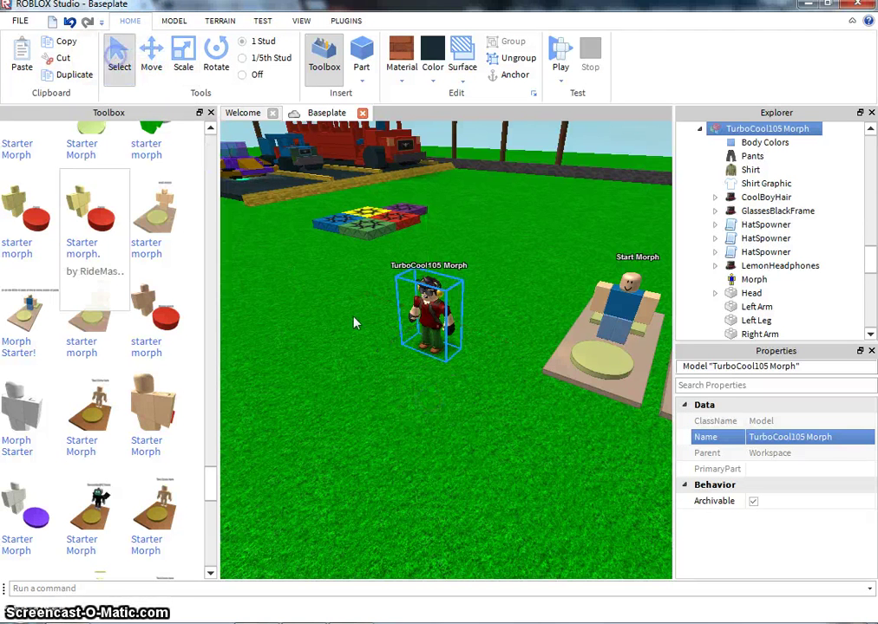
Rename the copied morph model as TurboCool105.
scroll(351, 318, "up", 10)
scroll(351, 318, "down", 8)
right_click_drag(350, 318, 351, 319)
scroll(350, 321, "up", 2)
scroll(351, 318, "down", 4)
double_click(739, 128)
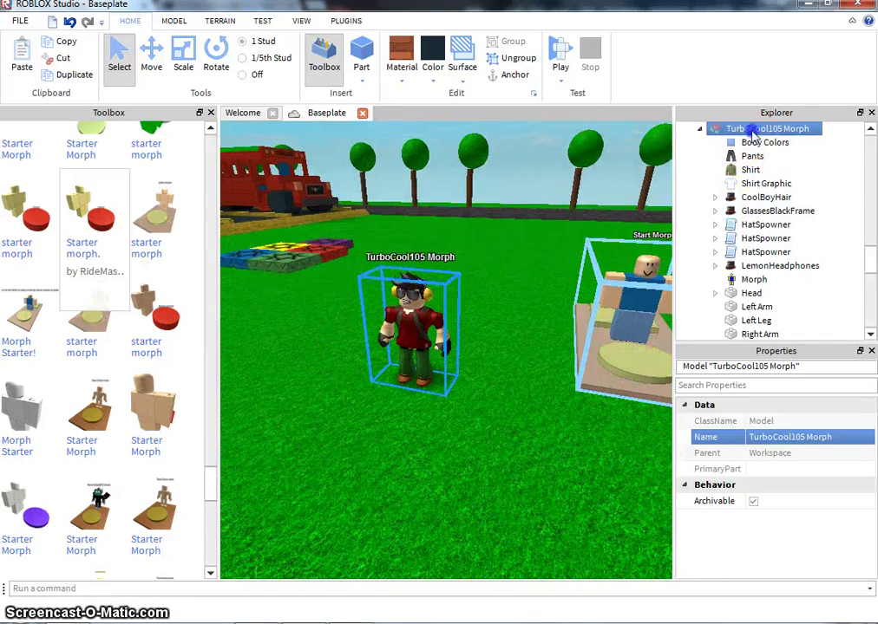
double_click(805, 129)
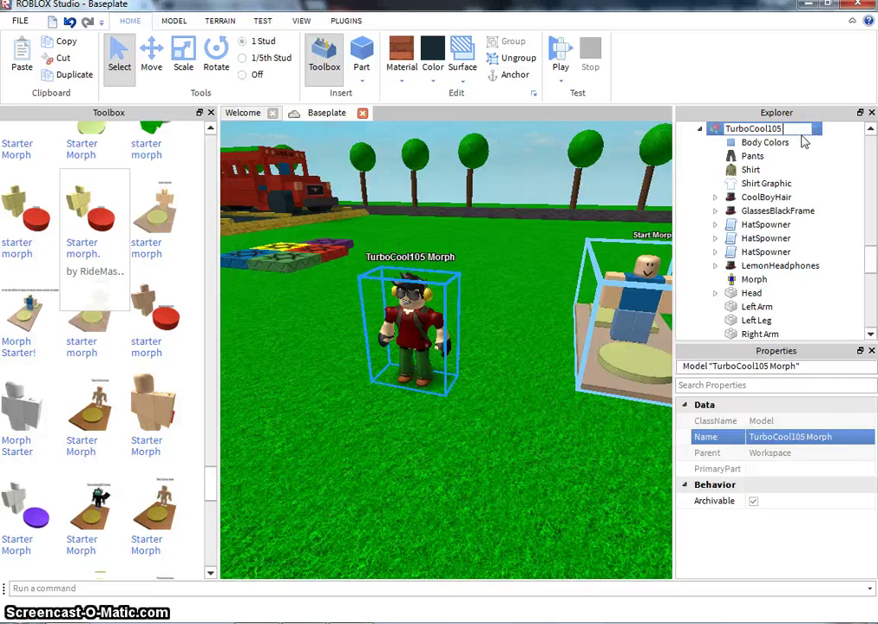
key("Return")
Move the TurboCool105 figure onto the grass between the sandbox and the red-walled ball pit, and deselect it.
left_click(485, 432)
left_click(411, 347)
right_click_drag(442, 477, 444, 479)
left_click_drag(444, 479, 414, 454)
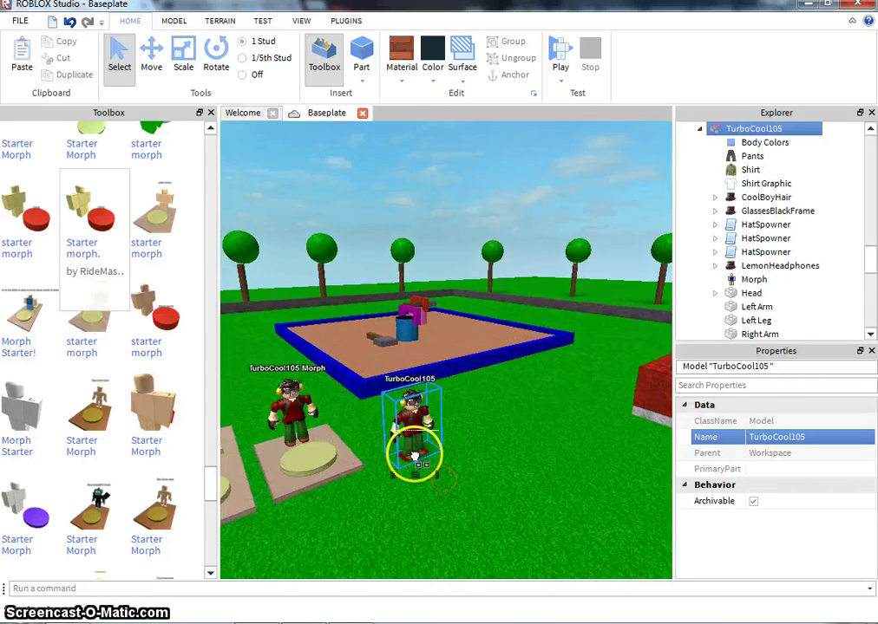
right_click_drag(415, 456, 390, 412)
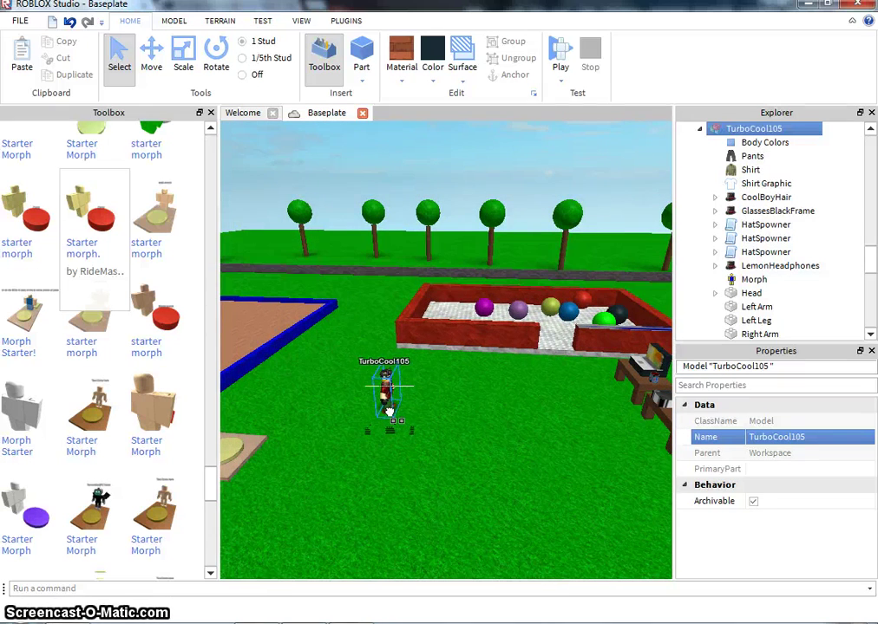
left_click_drag(390, 410, 397, 390)
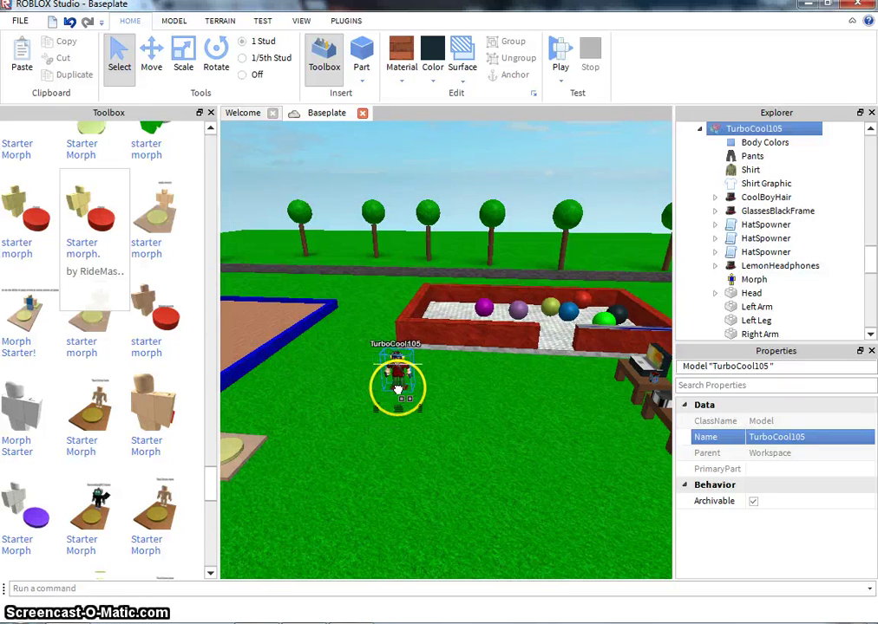
left_click(420, 453)
Return to the start of the starter morph model results and view the placed morphs together.
key("w")
right_click_drag(421, 453, 420, 452)
scroll(173, 208, "up", 10)
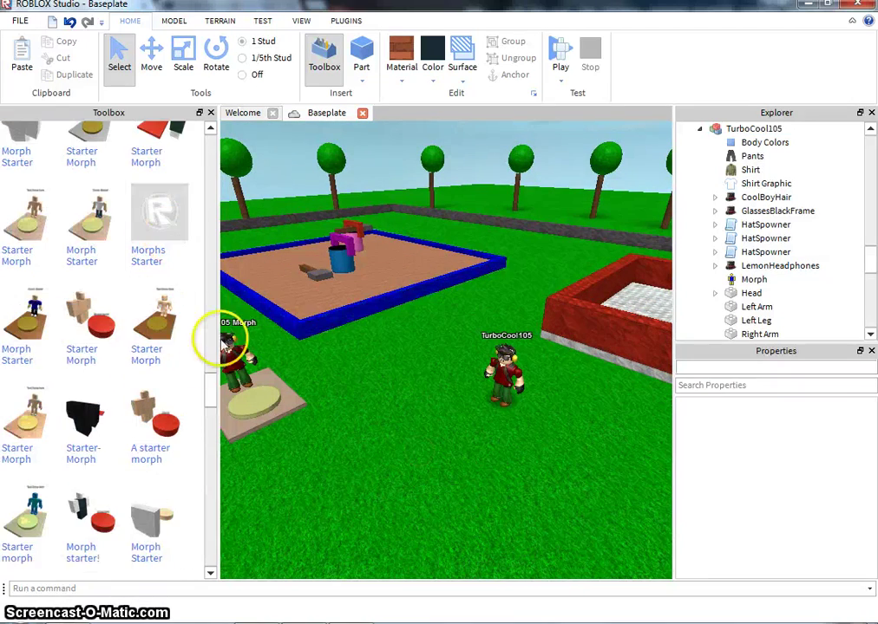
left_click_drag(213, 391, 217, 145)
left_click(384, 410)
mouse_move(384, 410)
right_mouse_down()
mouse_move(373, 406)
mouse_move(398, 414)
right_mouse_up()
left_click(436, 494)
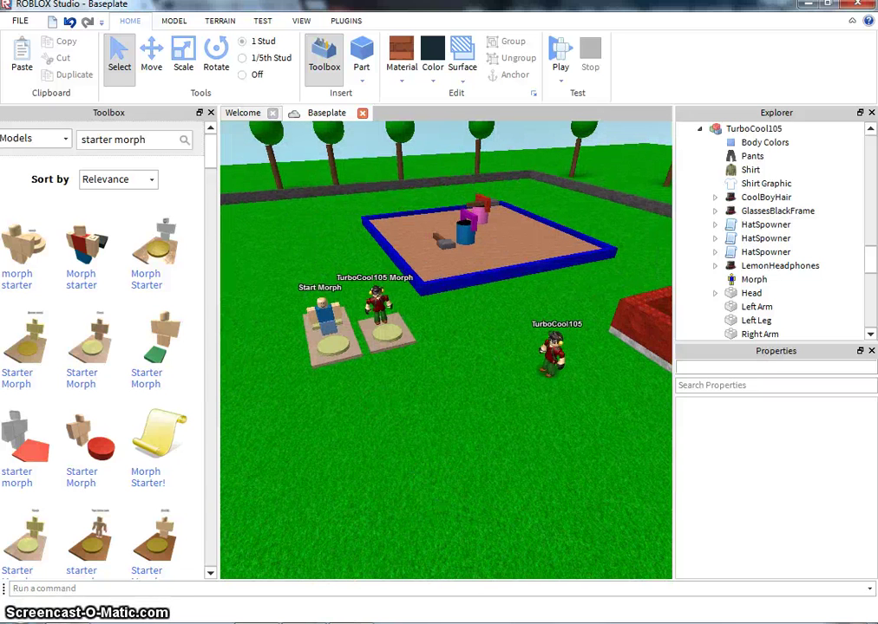